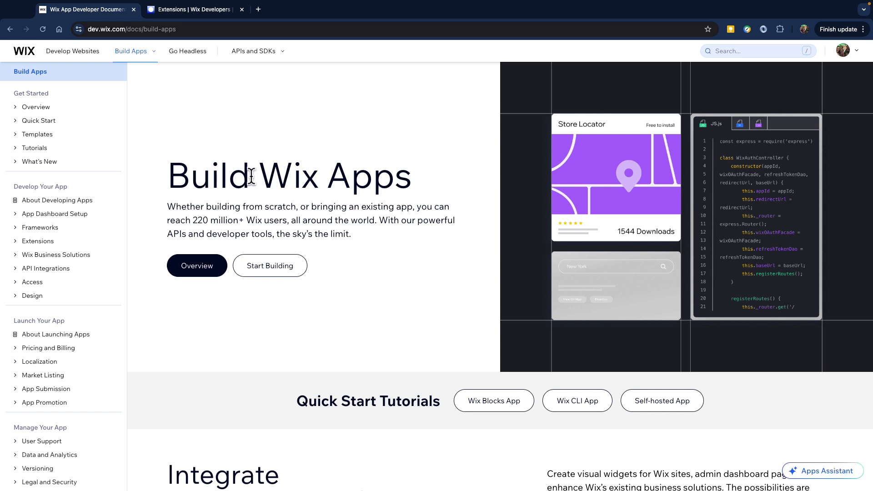
# - Open the About Site Plugin Extensions article under Extensions > Site Extensions > Site Plugins
pyautogui.click(30, 244)
pyautogui.click(53, 269)
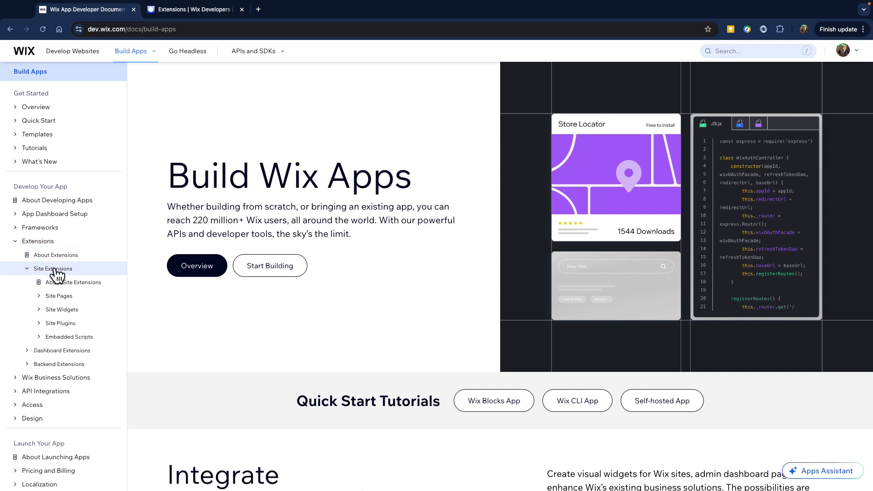
pyautogui.click(88, 323)
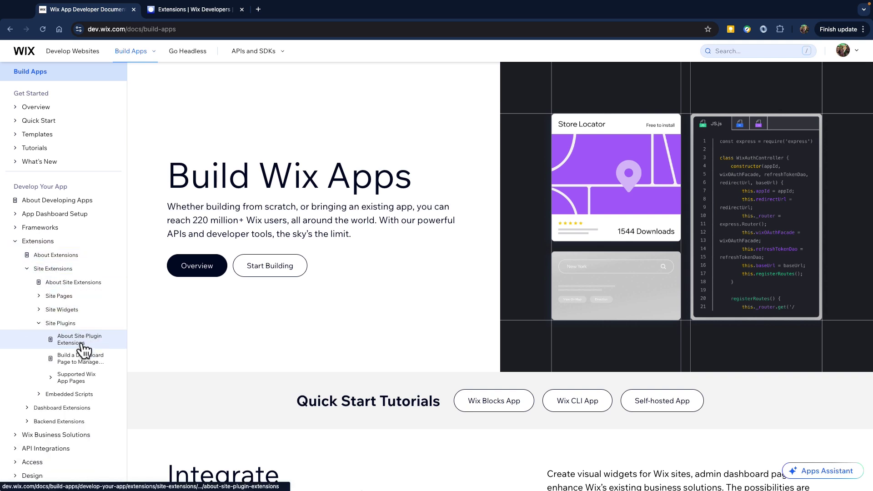
pyautogui.click(83, 349)
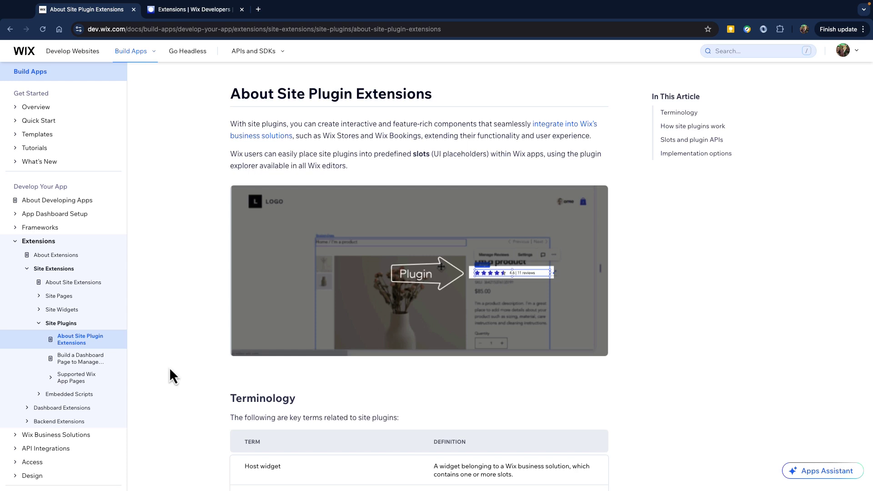
# - Go through Supported Wix App Pages > Wix Events to the Event Details Page article
pyautogui.click(87, 378)
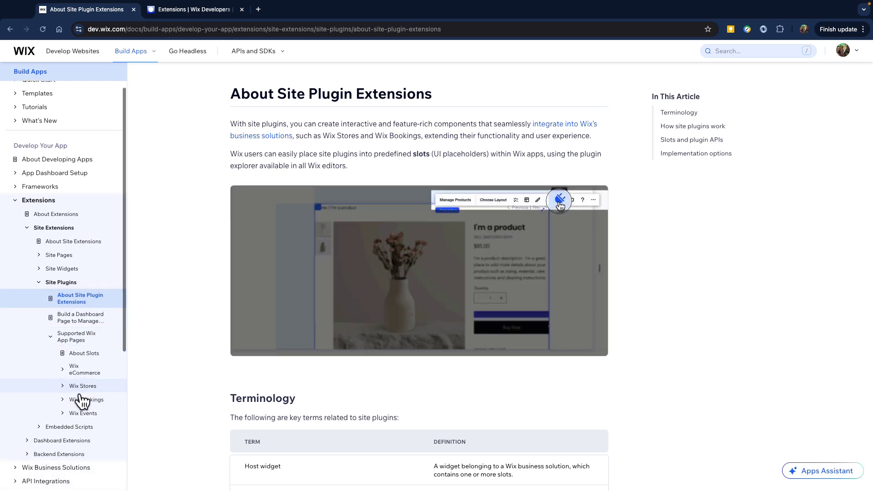
pyautogui.click(80, 413)
pyautogui.click(95, 430)
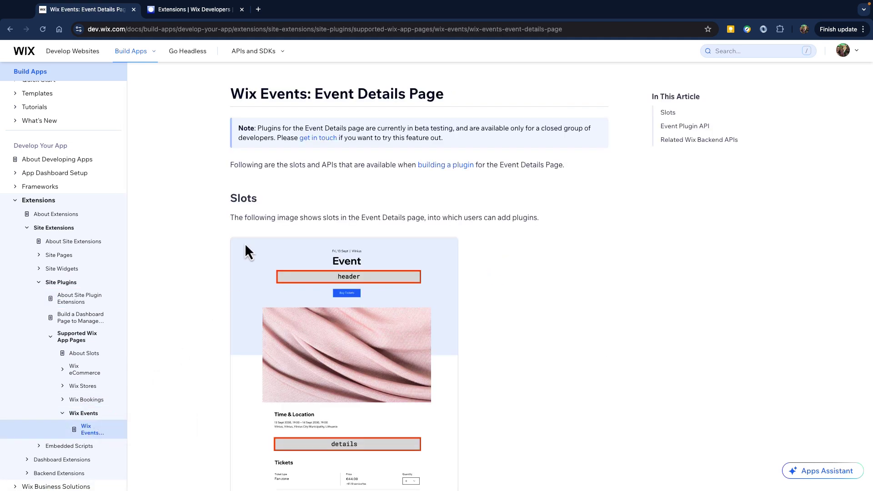
# - Scroll into the article and highlight the phrase 'Event Details Page'
pyautogui.scroll(-3, 245, 246)
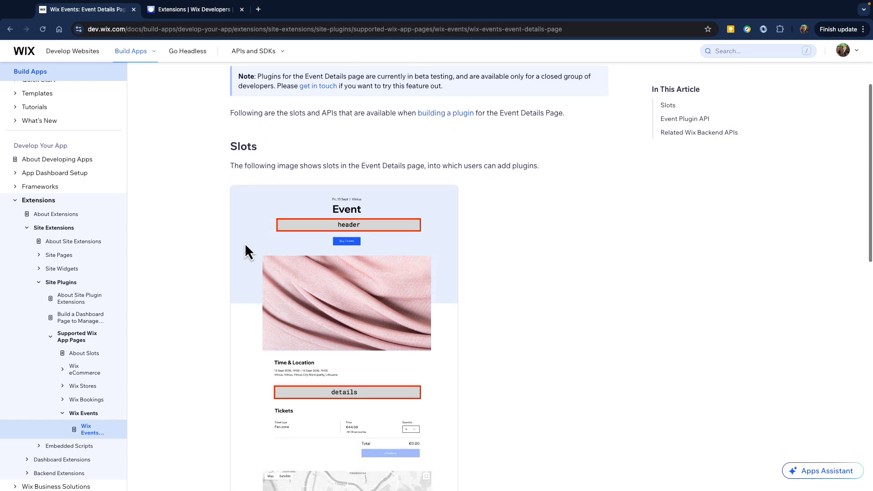
pyautogui.scroll(-2, 245, 243)
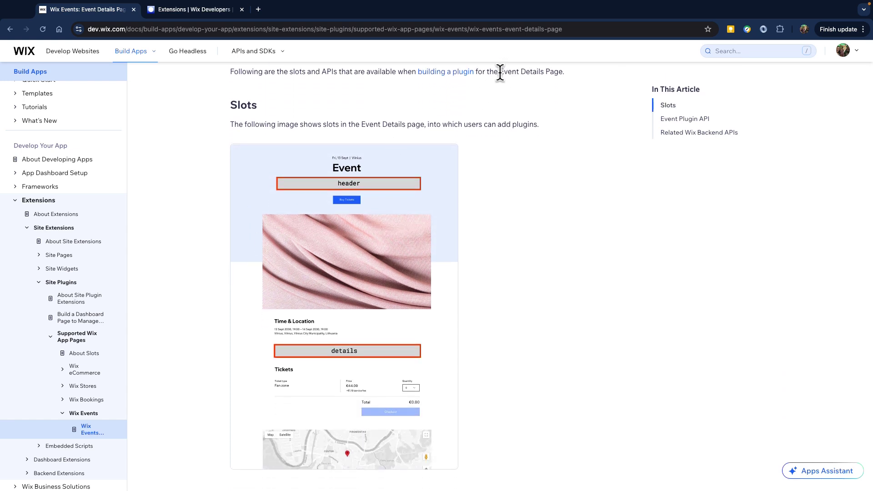
pyautogui.moveTo(500, 72); pyautogui.dragTo(567, 79)
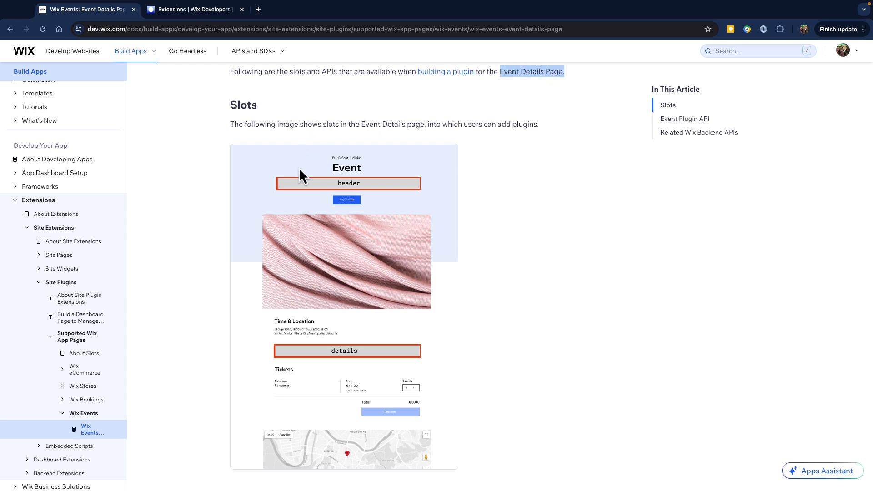
# - Read past the header and details slots to the Event Plugin API's eventId property
pyautogui.scroll(-1, 301, 194)
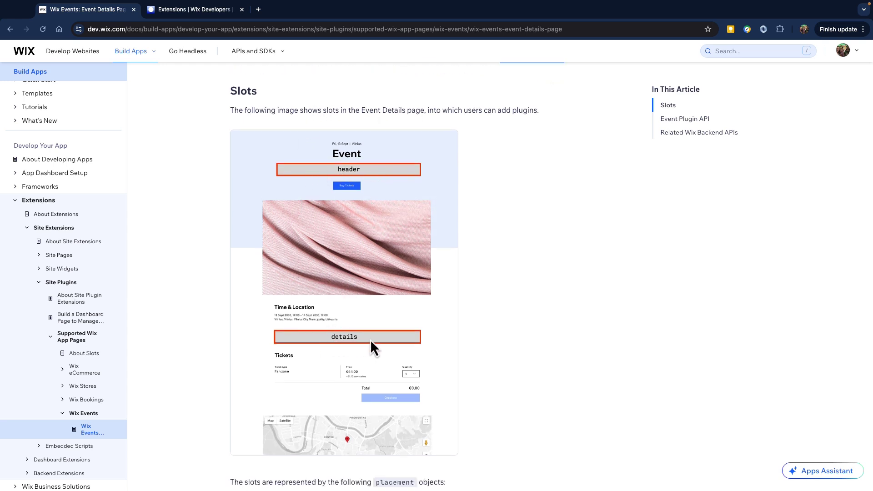
pyautogui.scroll(-5, 370, 340)
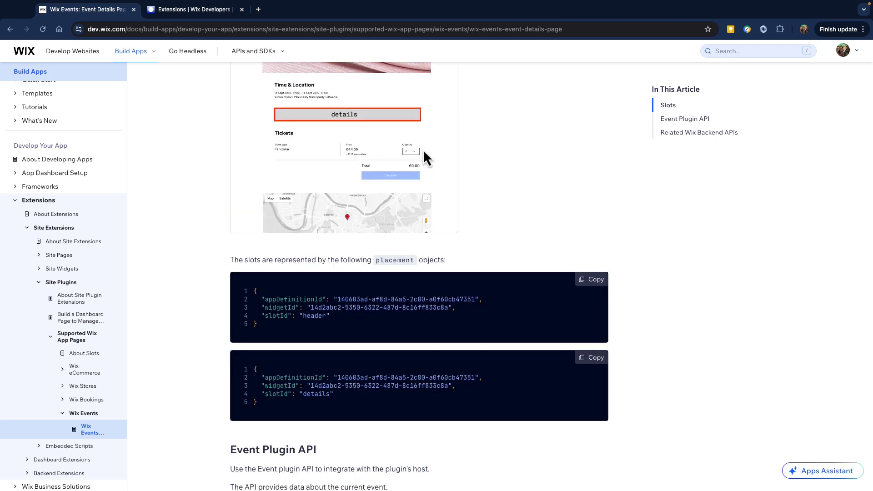
pyautogui.scroll(-2, 381, 240)
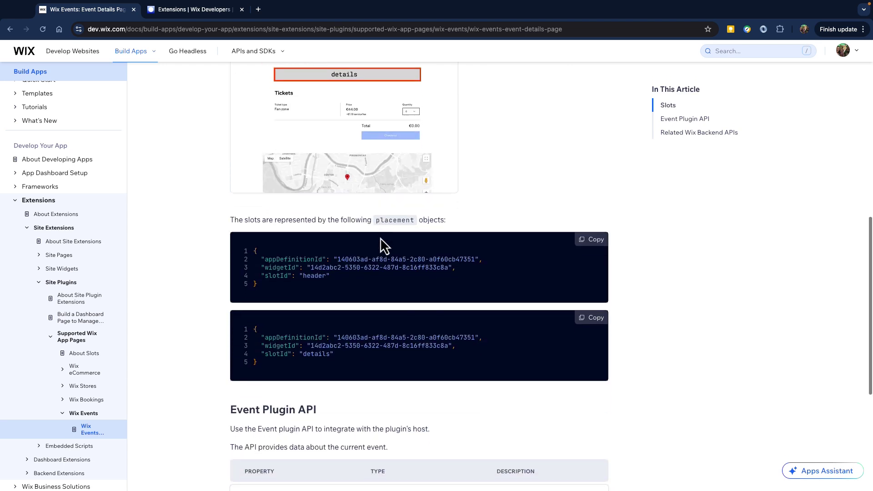
pyautogui.scroll(-1, 380, 237)
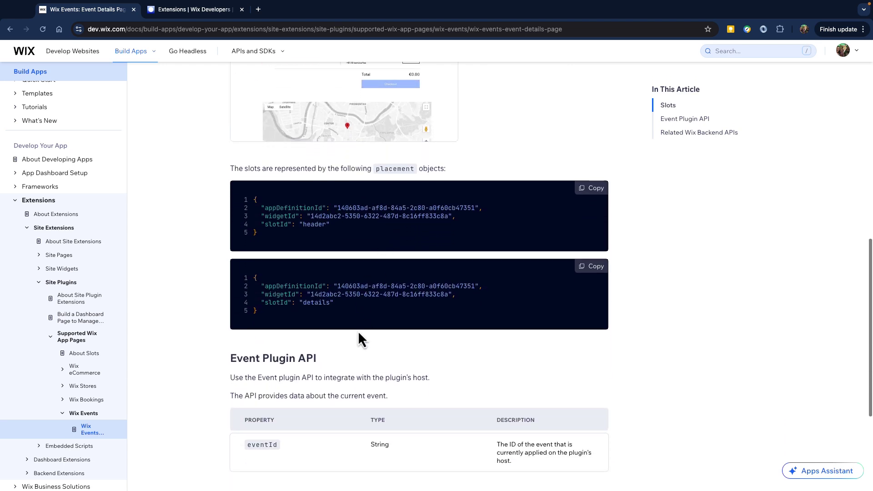
pyautogui.scroll(-2, 358, 334)
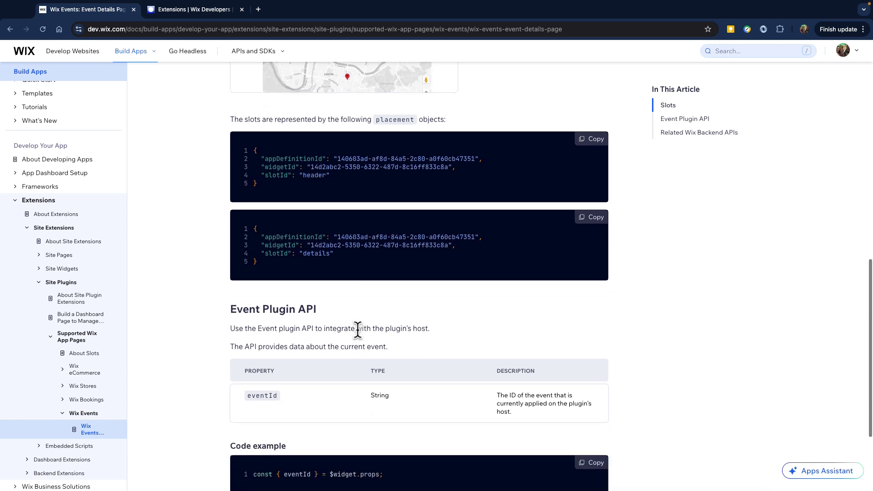
pyautogui.scroll(-1, 358, 330)
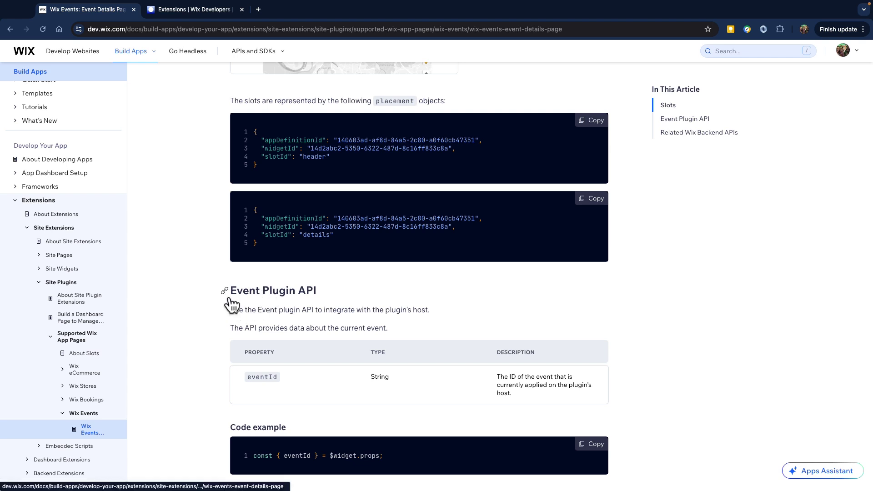
pyautogui.scroll(-3, 319, 298)
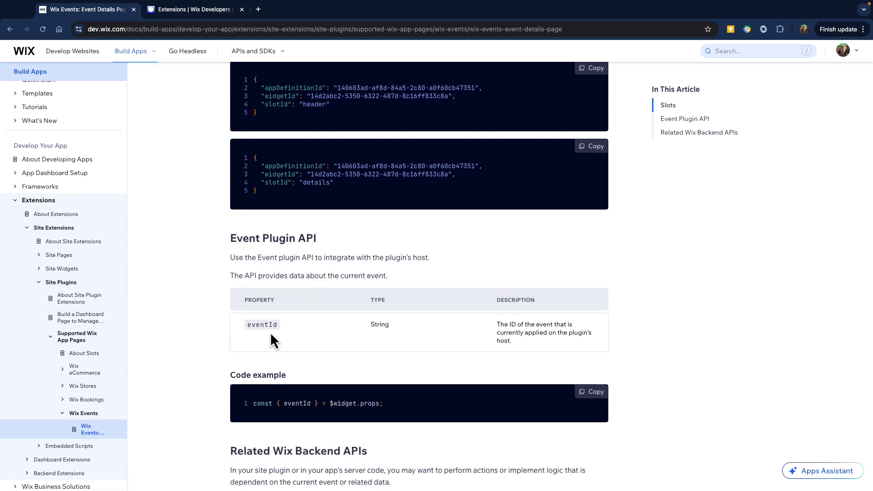
pyautogui.scroll(-1, 271, 334)
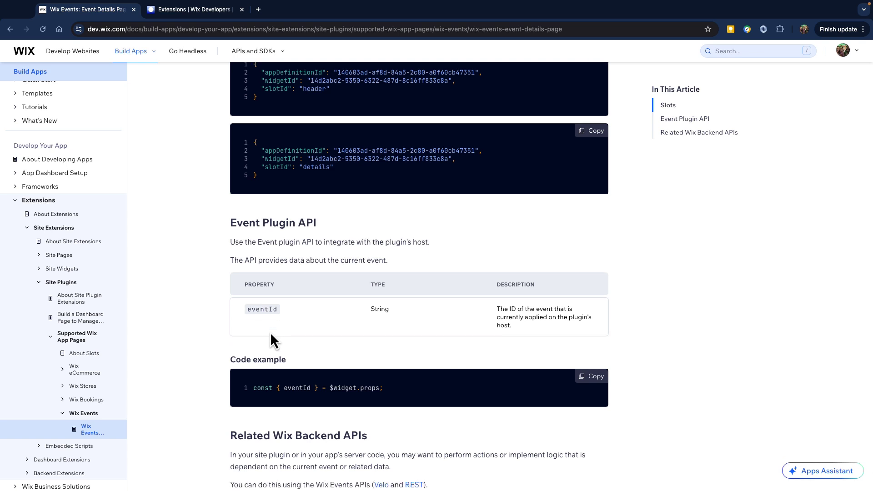
pyautogui.scroll(-2, 271, 335)
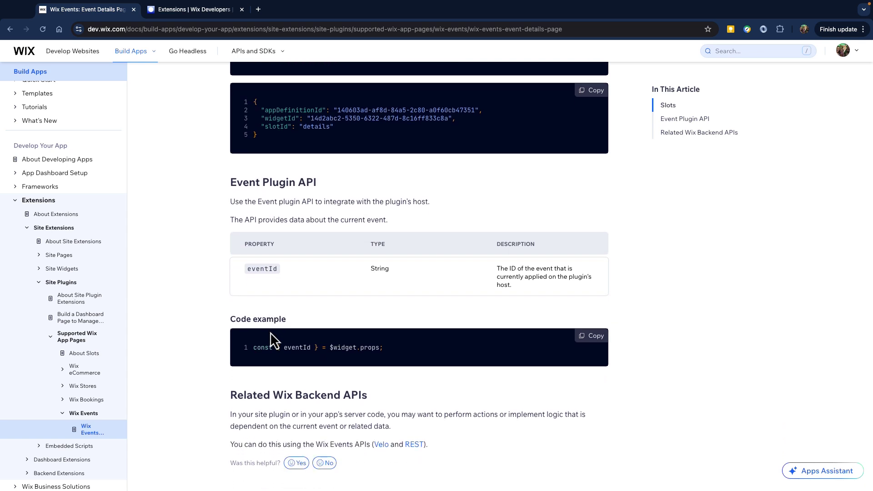
# - On the app's Extensions page, find 'site pl' and create a self-hosted custom element Site Plugin
pyautogui.click(201, 12)
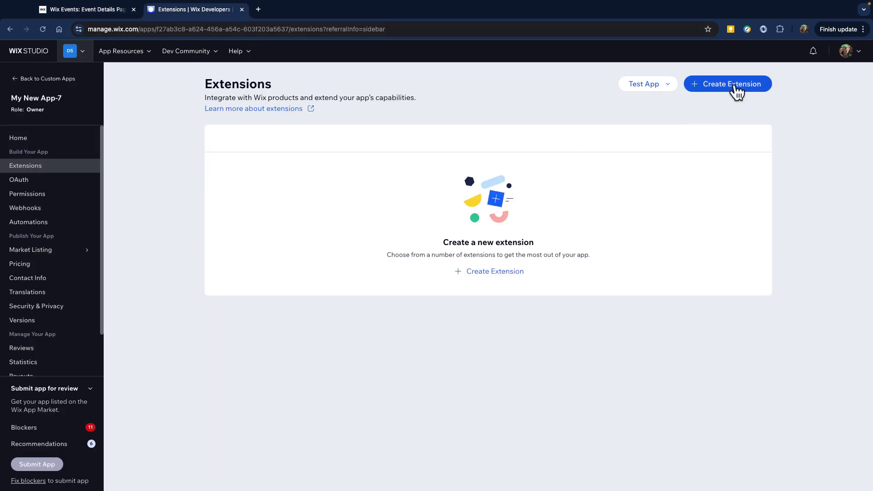
pyautogui.click(733, 85)
pyautogui.click(394, 108)
pyautogui.write('site pl')
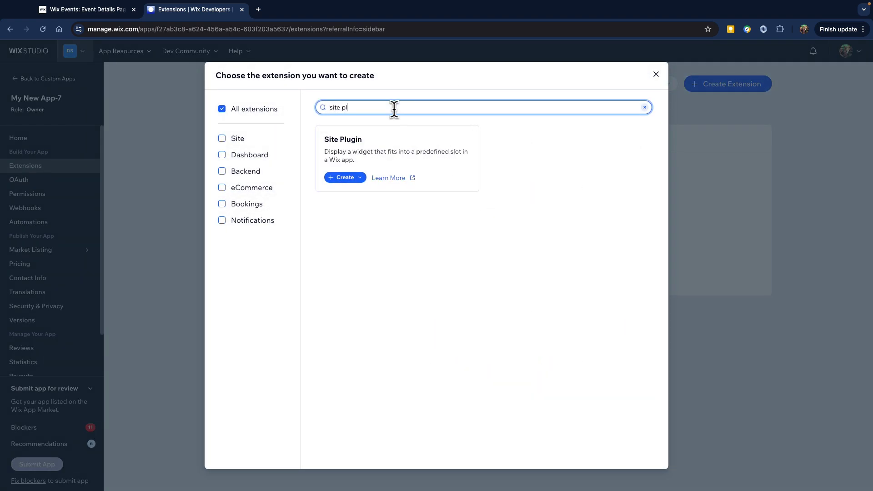
pyautogui.click(347, 177)
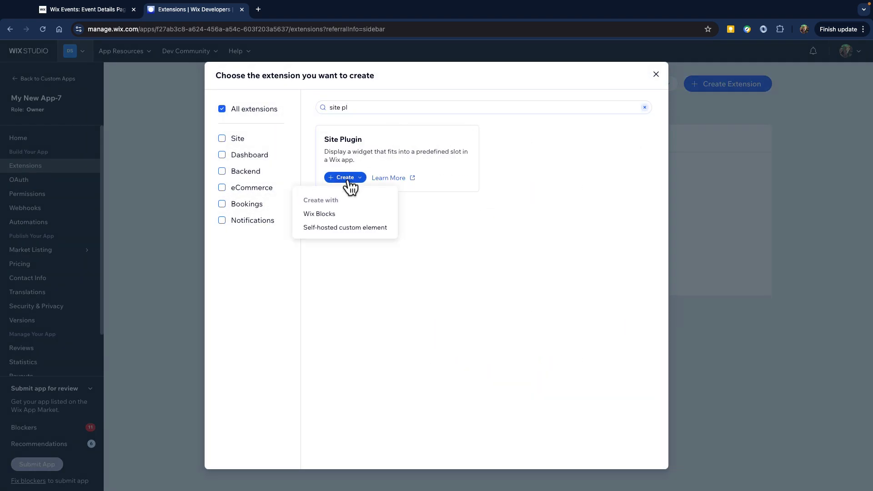
pyautogui.click(333, 227)
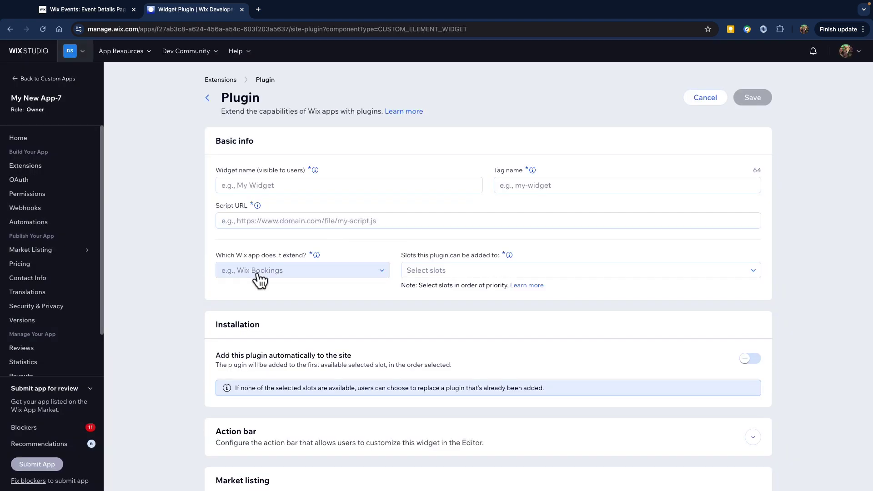
# - Make the plugin extend Wix Events in the header and details slots
pyautogui.click(260, 277)
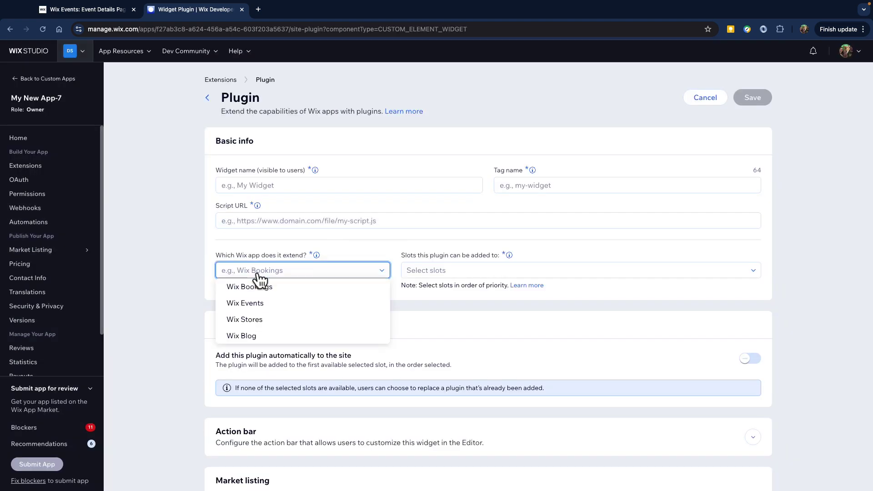
pyautogui.click(254, 303)
pyautogui.click(424, 272)
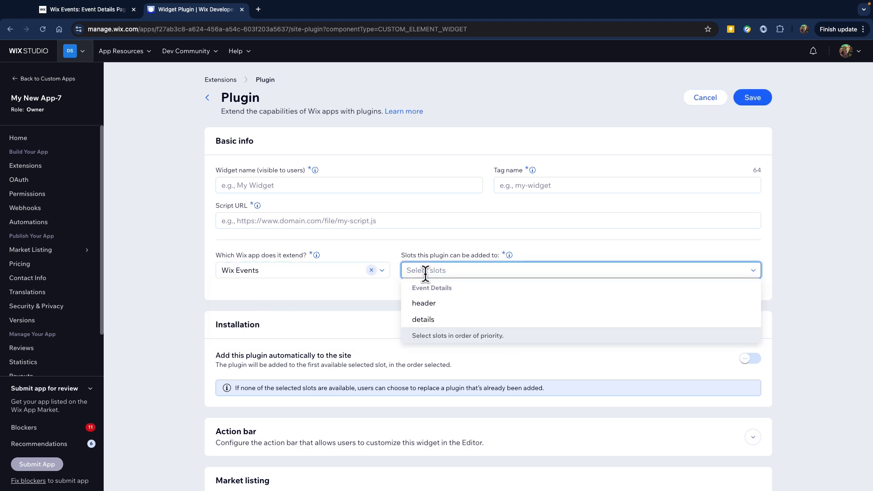
pyautogui.click(427, 305)
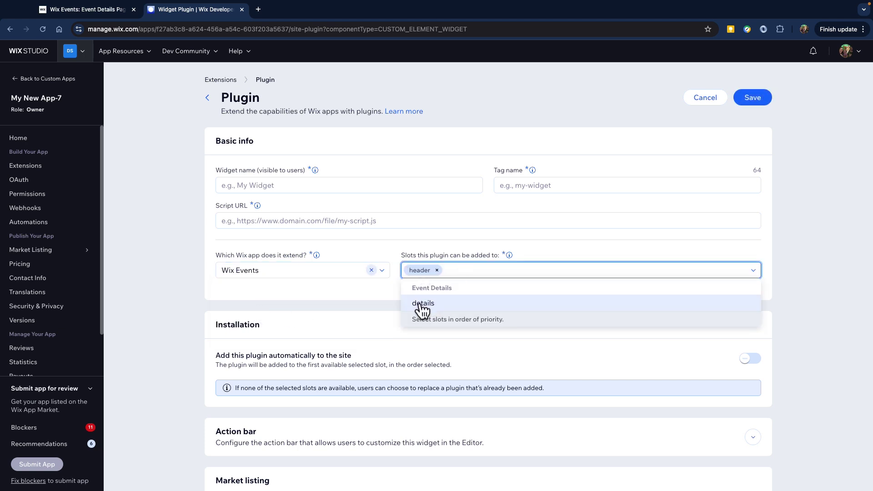
pyautogui.click(427, 305)
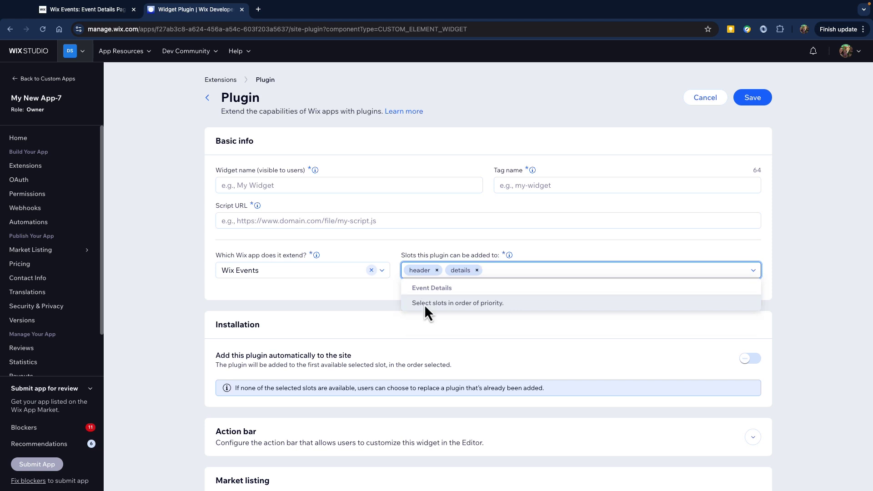
# - Close the slots dropdown, keeping header and details selected
pyautogui.click(434, 321)
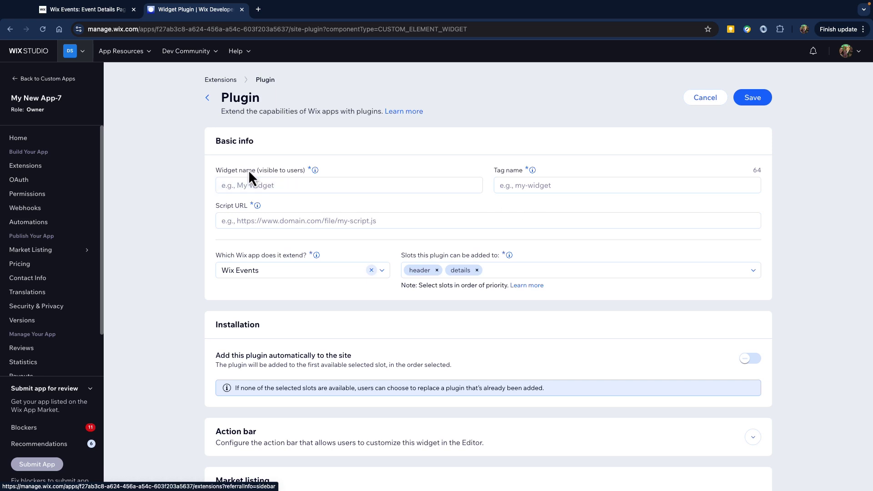
# - Start a new plugin named 'My plugin' that extends Wix Stores
pyautogui.click(54, 165)
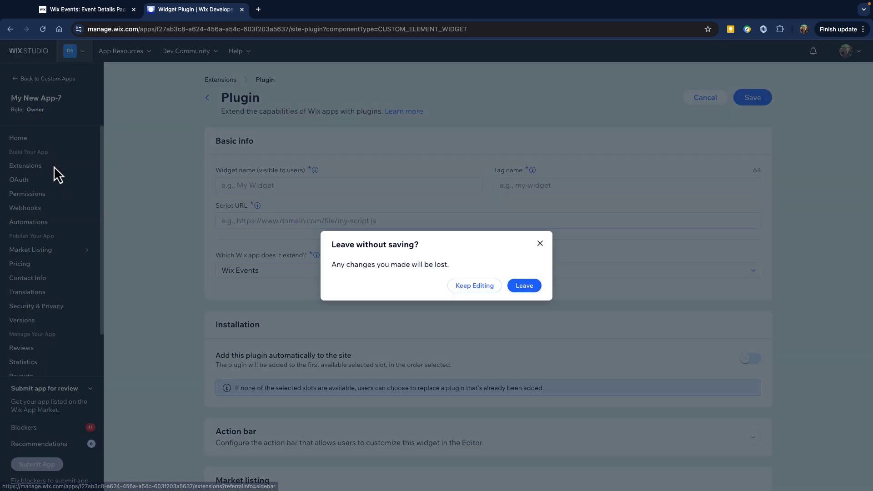
pyautogui.click(526, 292)
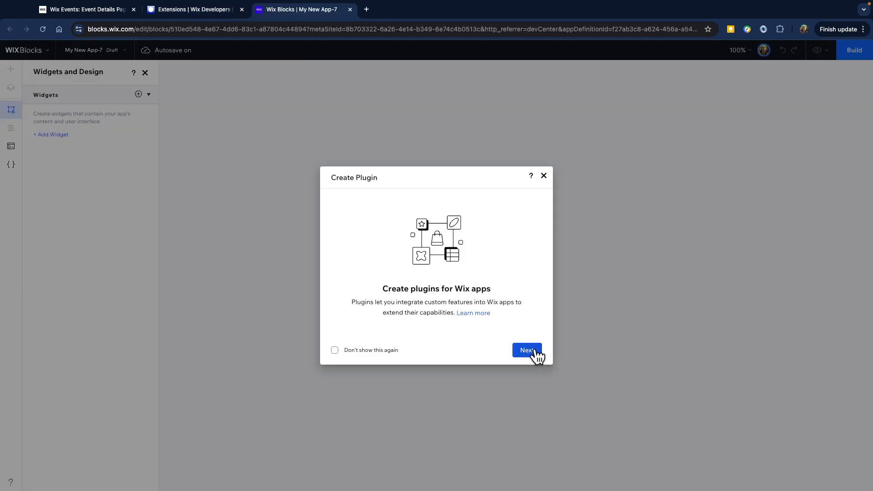
pyautogui.click(535, 353)
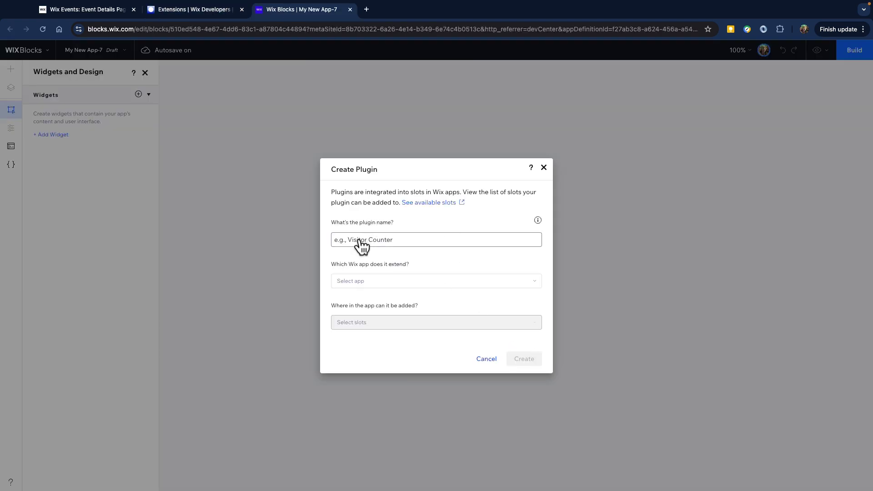
pyautogui.click(353, 241)
pyautogui.write('My pluginugin')
pyautogui.click(351, 280)
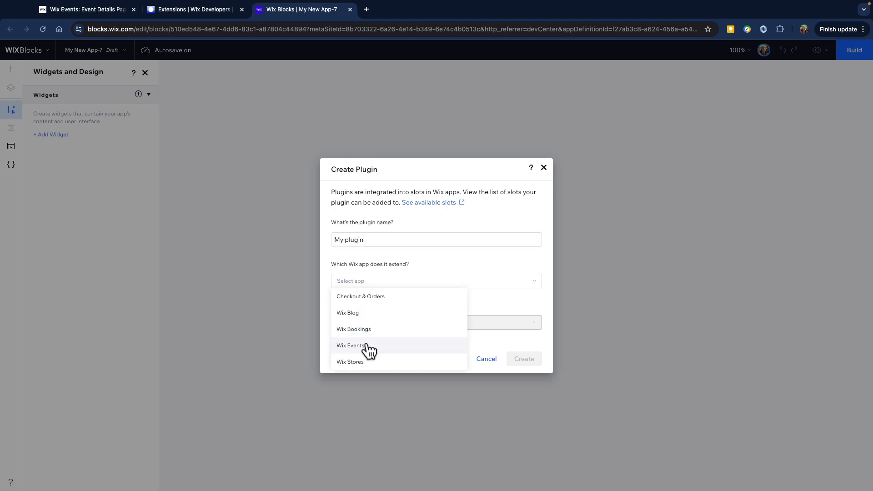
pyautogui.click(370, 361)
# - Add product-page-bottom (new and old), product-page-details-1 and product-page-additional-buttons slots, then create it
pyautogui.click(381, 325)
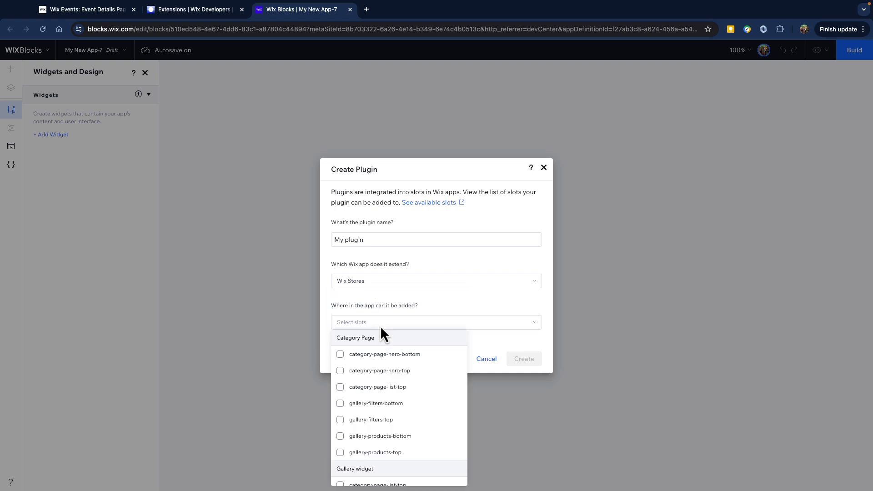
pyautogui.scroll(-3, 376, 402)
pyautogui.scroll(-3, 376, 405)
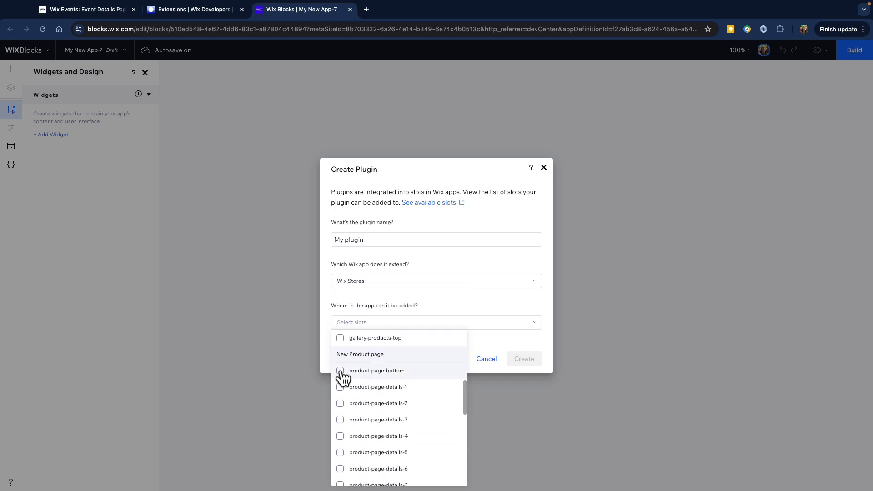
pyautogui.click(340, 370)
pyautogui.click(341, 387)
pyautogui.scroll(-4, 372, 438)
pyautogui.click(340, 416)
pyautogui.click(341, 433)
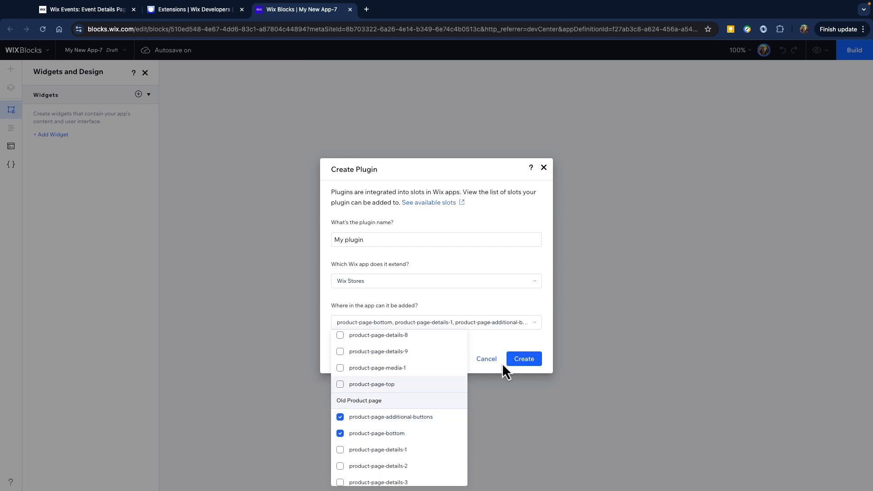
pyautogui.click(537, 344)
pyautogui.click(529, 360)
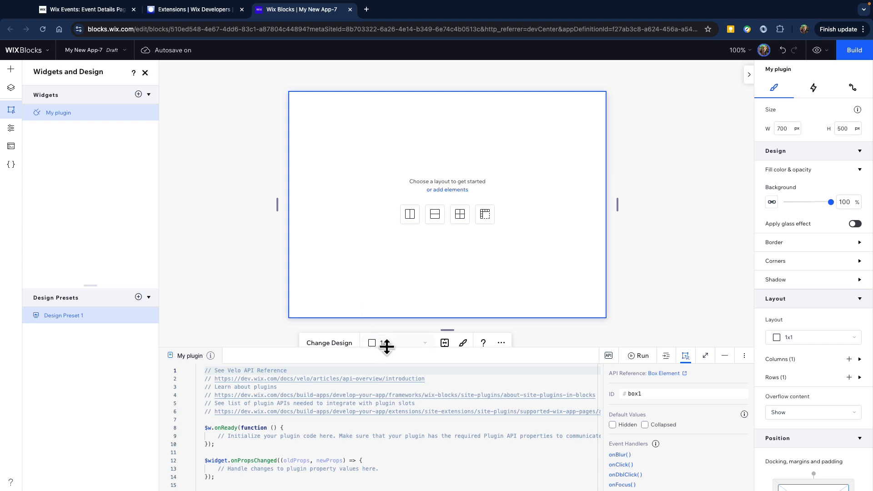
# - Enlarge the code panel and add a Title reading 'Product type:' to the plugin canvas
pyautogui.moveTo(397, 345); pyautogui.dragTo(398, 259)
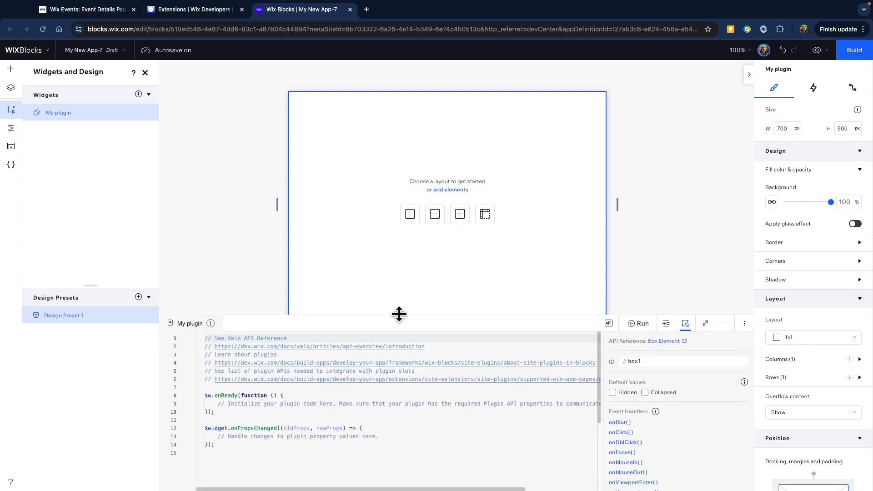
pyautogui.click(11, 69)
pyautogui.moveTo(121, 122); pyautogui.dragTo(415, 196)
pyautogui.doubleClick(408, 180)
pyautogui.press('BackSpace')
pyautogui.write('Product type')
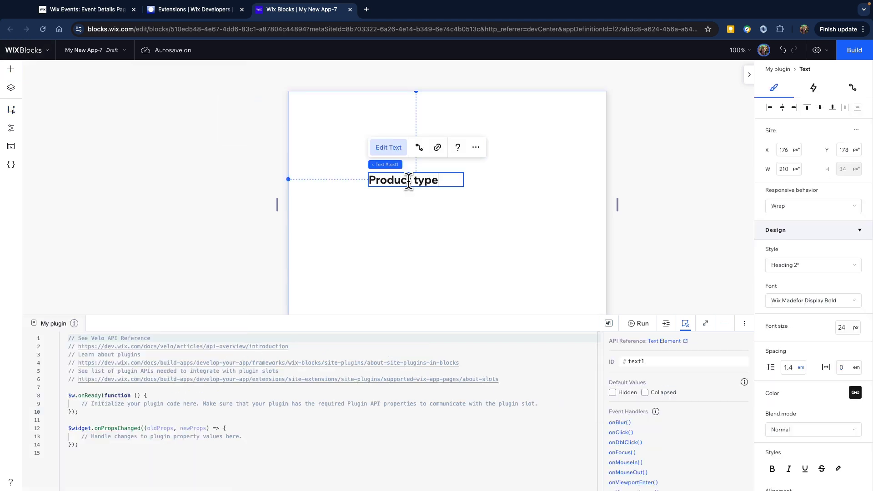
pyautogui.write(':')
# - Add import {products} from "wix-stores.v2" above the $w.onReady block
pyautogui.click(70, 396)
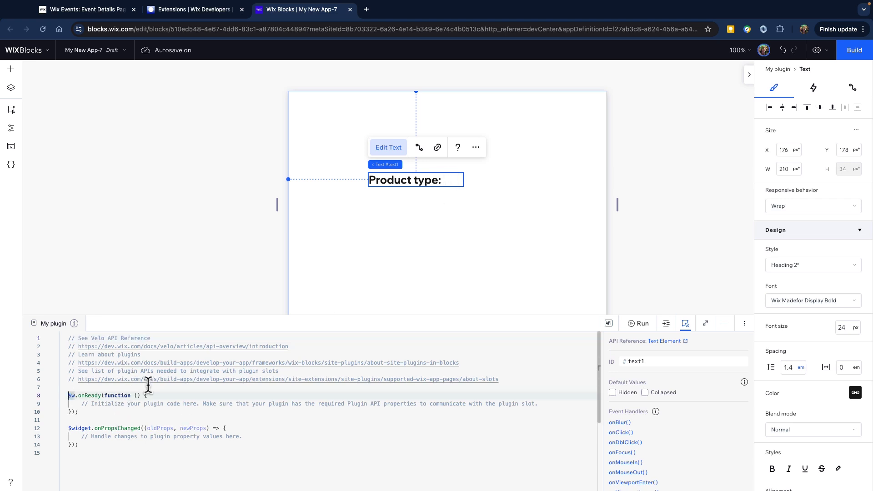
pyautogui.press('Return')
pyautogui.press('Return')
pyautogui.press('Return')
pyautogui.press('Up')
pyautogui.press('Up')
pyautogui.write('imp')
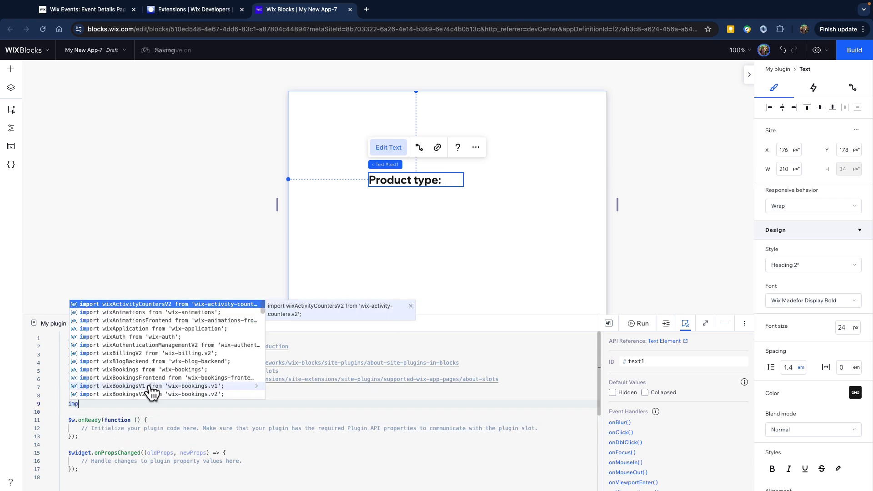
pyautogui.write('ort {pro')
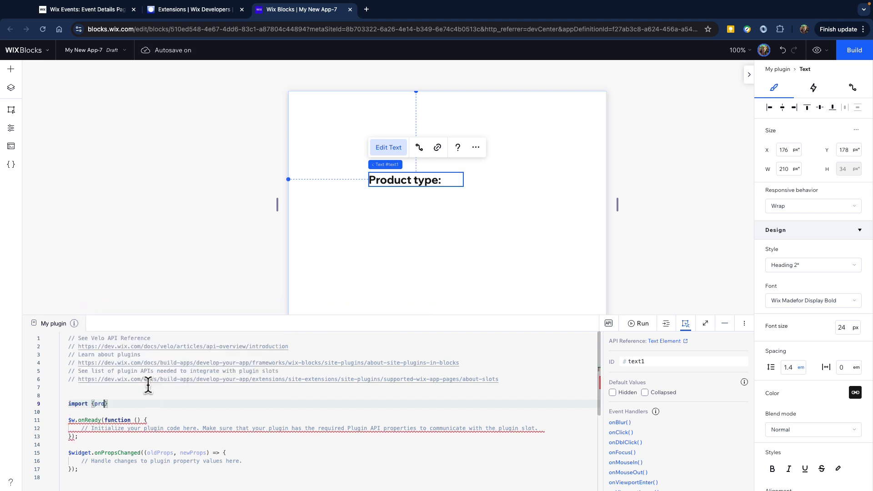
pyautogui.write('ducts} from "wix')
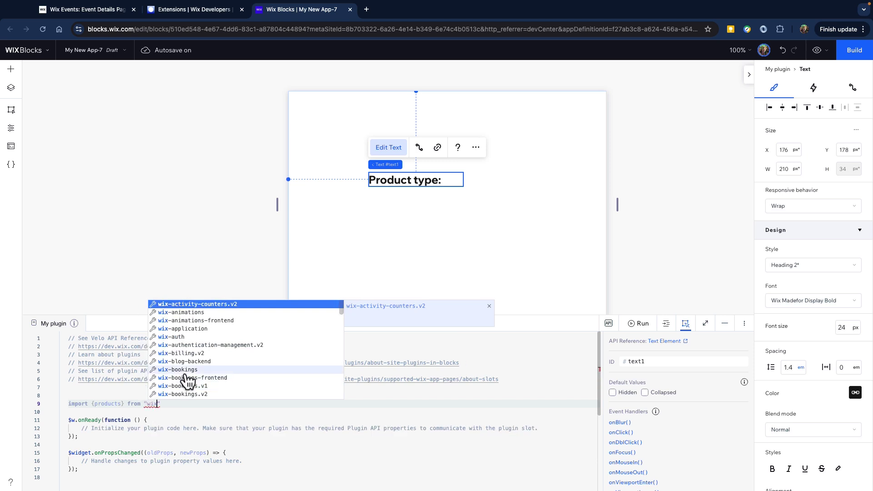
pyautogui.write('-st')
pyautogui.click(191, 337)
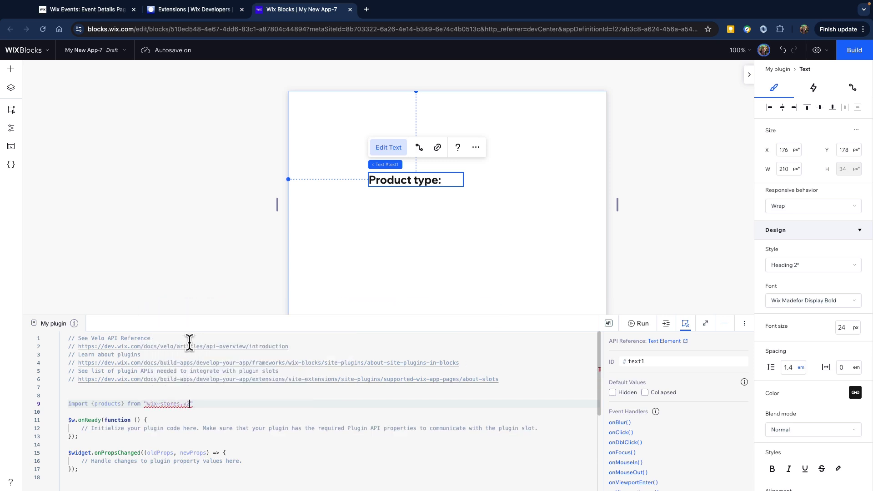
pyautogui.scroll(-1, 187, 417)
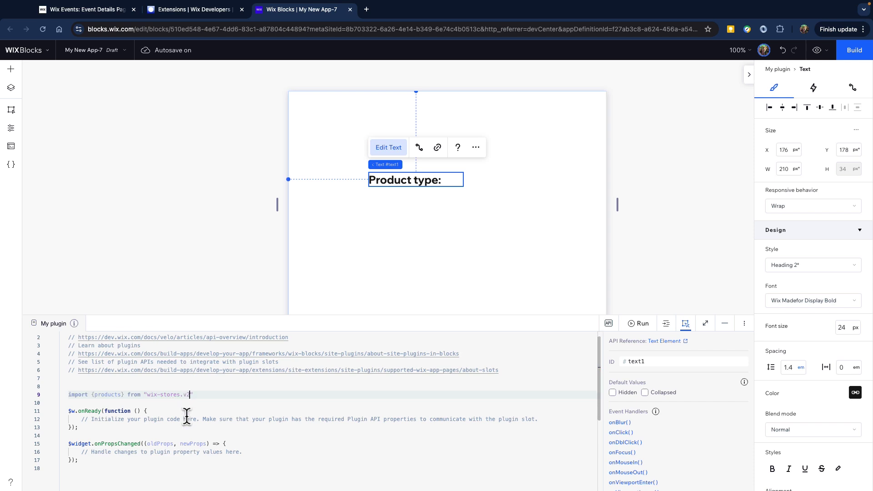
pyautogui.scroll(-3, 186, 417)
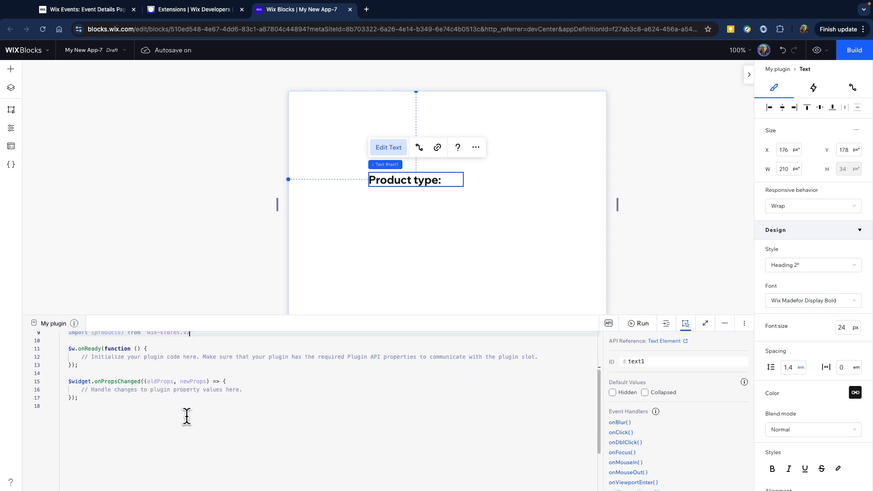
pyautogui.scroll(1, 186, 417)
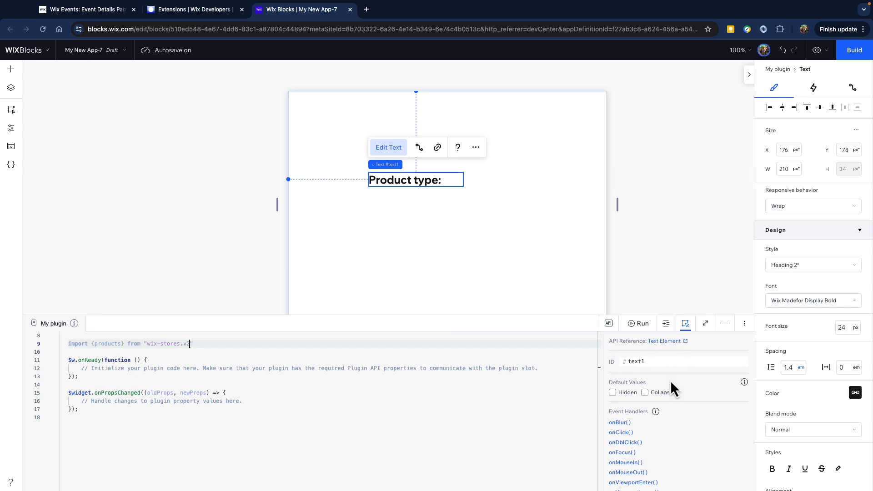
# - Create a Text-type widget API property named productId
pyautogui.click(608, 324)
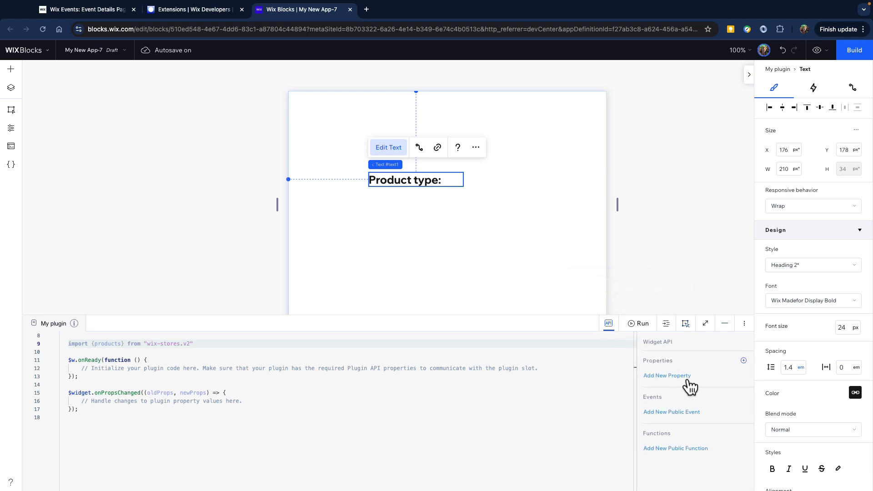
pyautogui.click(667, 375)
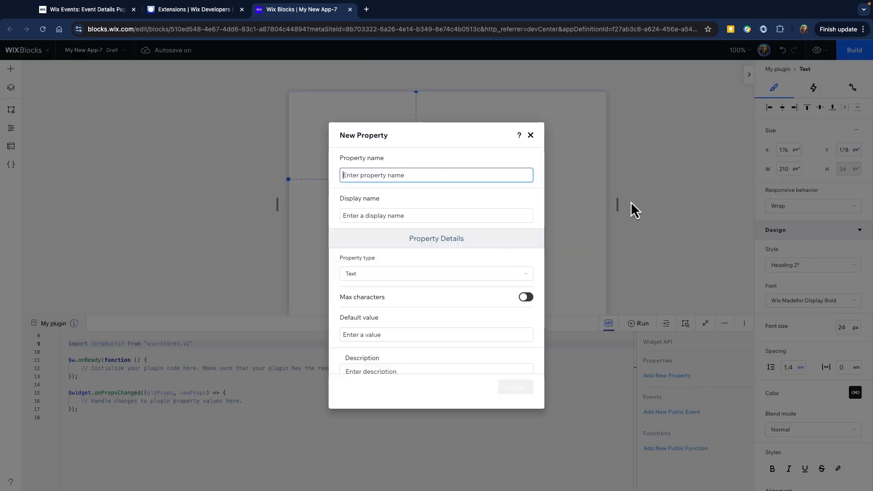
pyautogui.write('product')
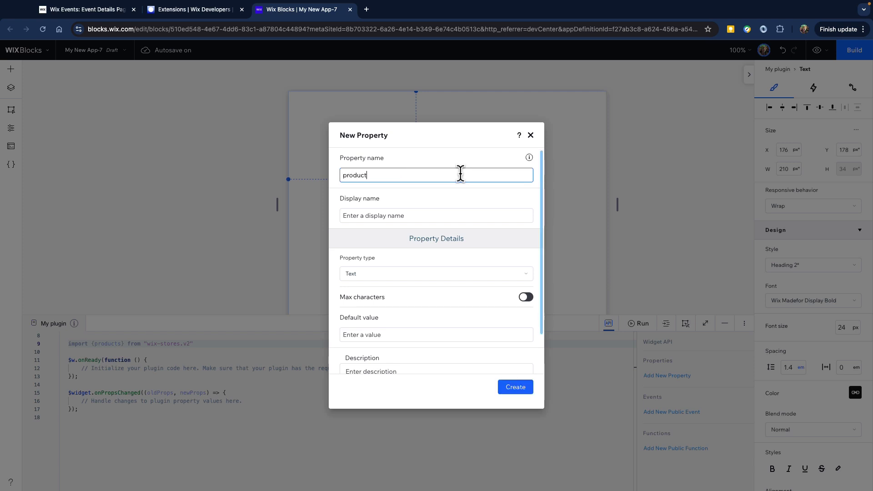
pyautogui.write('id')
pyautogui.press('BackSpace')
pyautogui.press('BackSpace')
pyautogui.write('Id')
pyautogui.click(419, 215)
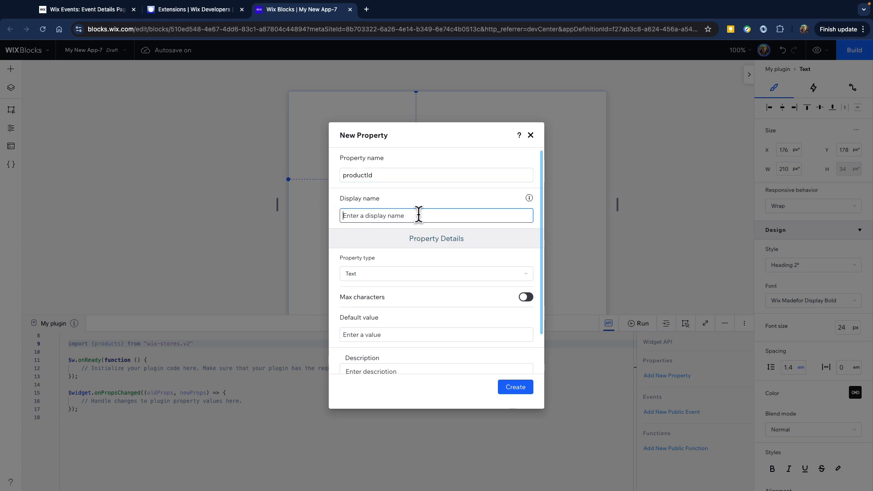
pyautogui.write('p')
pyautogui.press('BackSpace')
pyautogui.write('product Id')
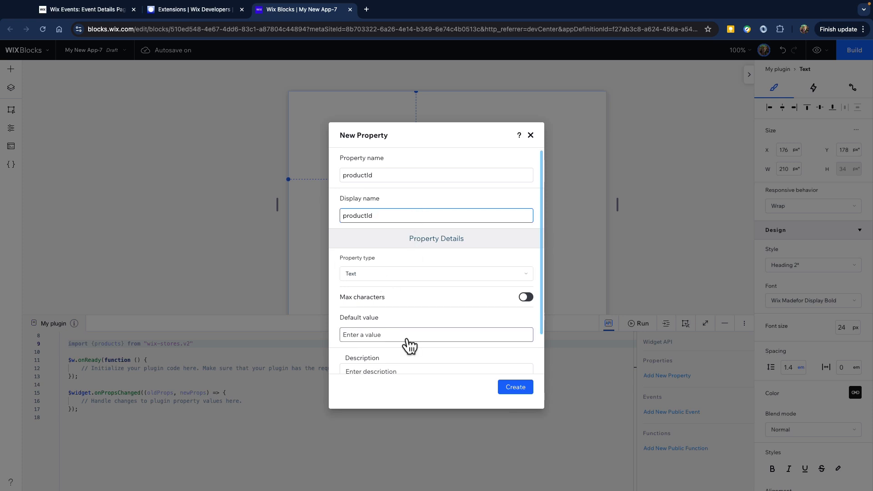
pyautogui.scroll(-1, 409, 347)
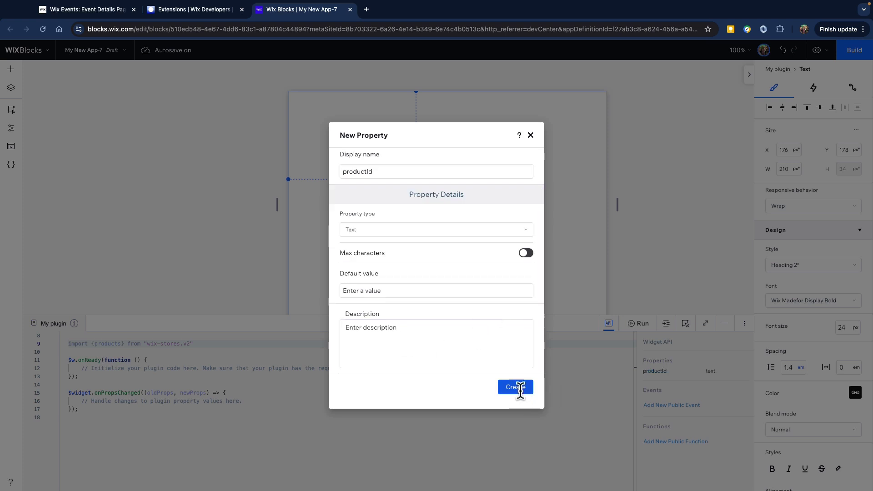
pyautogui.click(518, 389)
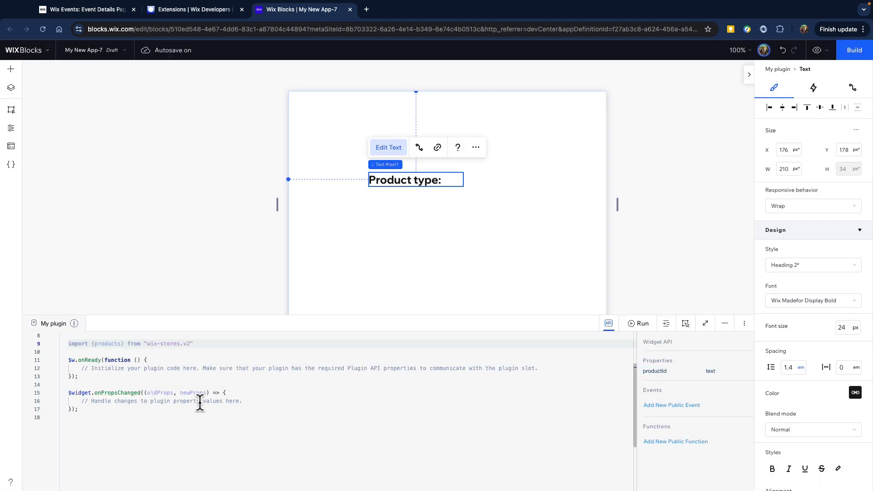
# - Inside onPropsChanged, add const currentProductId = newProps.productId on line 18
pyautogui.moveTo(277, 408); pyautogui.dragTo(254, 400)
pyautogui.click(258, 411)
pyautogui.scroll(-2, 259, 411)
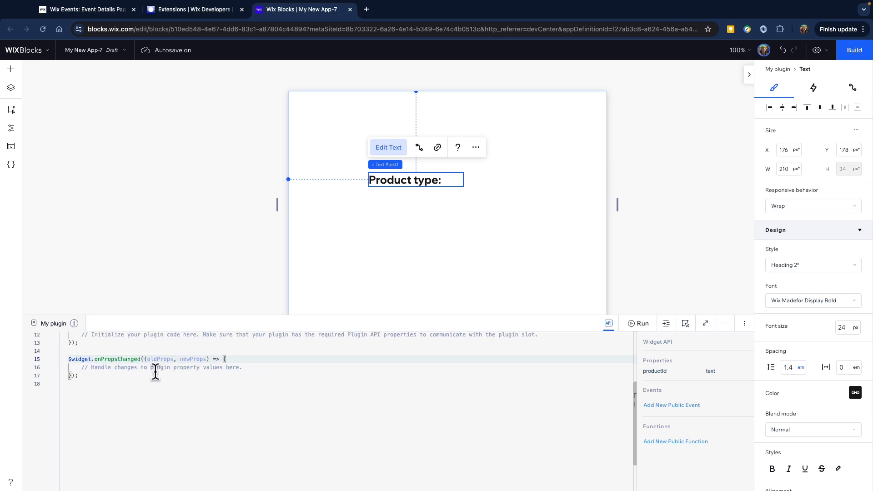
pyautogui.click(250, 367)
pyautogui.press('Return')
pyautogui.press('Return')
pyautogui.press('Return')
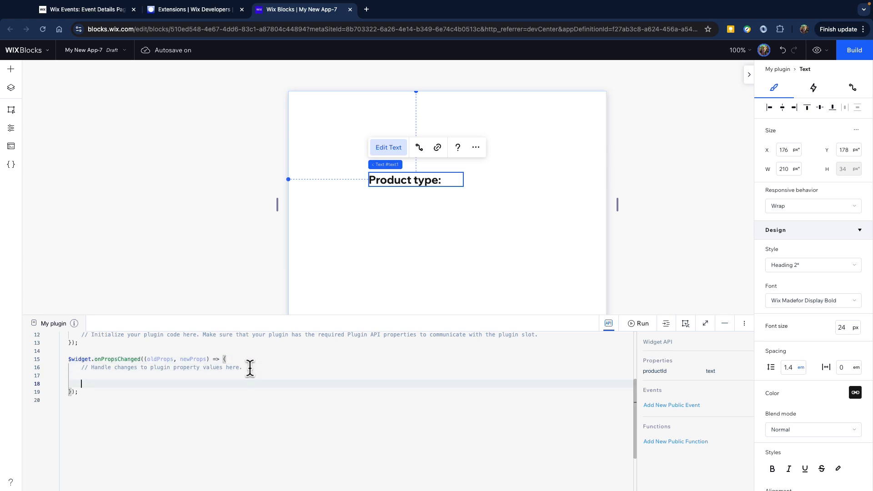
pyautogui.press('Up')
pyautogui.write('cons')
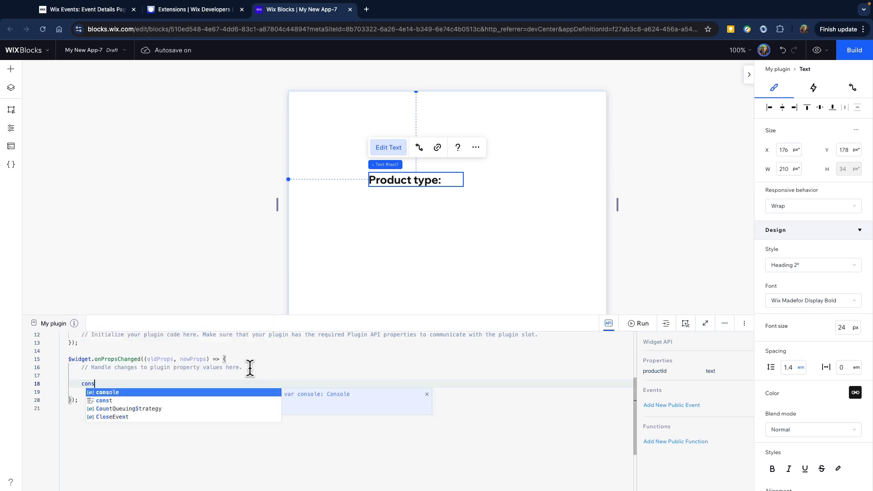
pyautogui.write('t current')
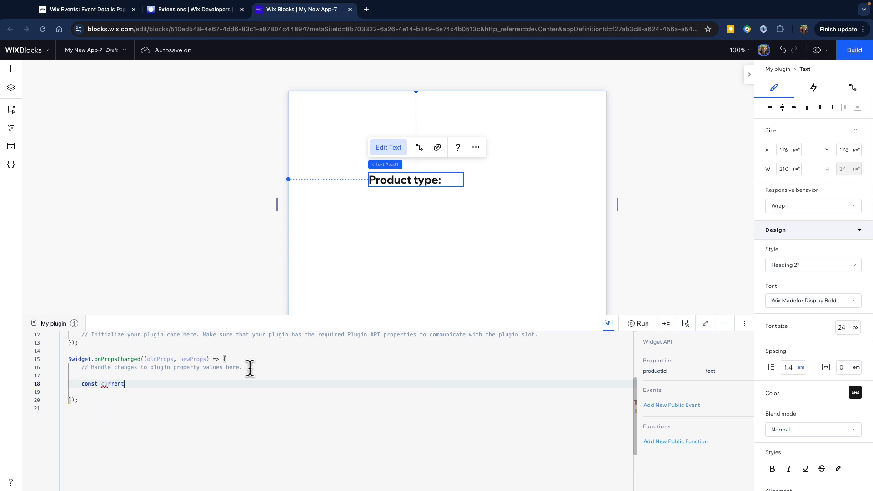
pyautogui.write('ProductId = newProps.')
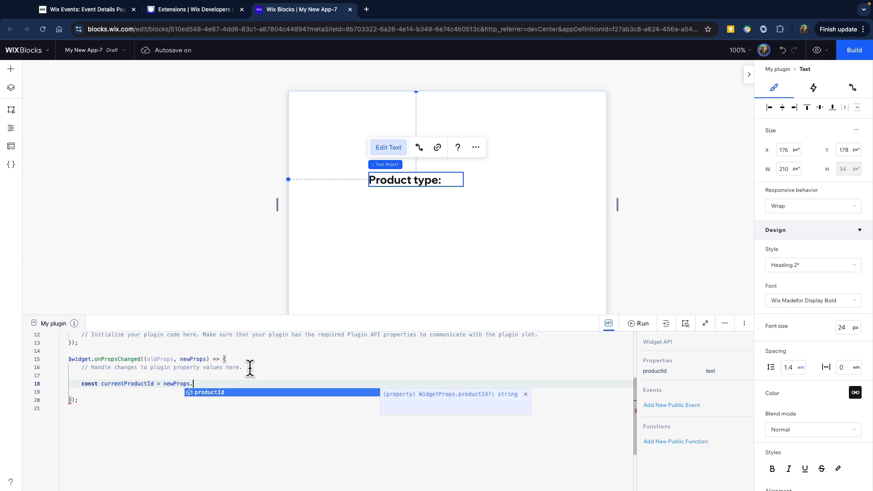
pyautogui.press('Return')
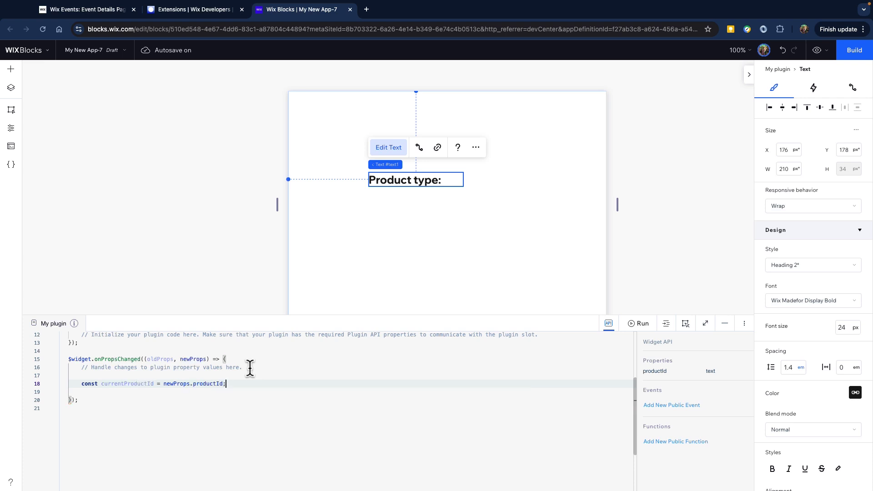
pyautogui.press('Return')
pyautogui.press('Return')
pyautogui.hotkey('ctrl', 'space')
# - On line 20 write const currentProduct = await products.getProduct(currentProductId)
pyautogui.press('Escape')
pyautogui.doubleClick(137, 384)
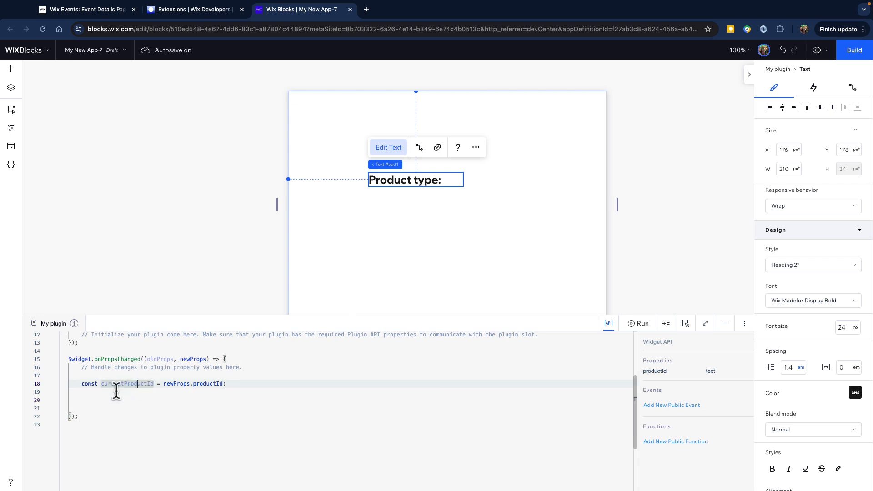
pyautogui.click(88, 401)
pyautogui.write('c')
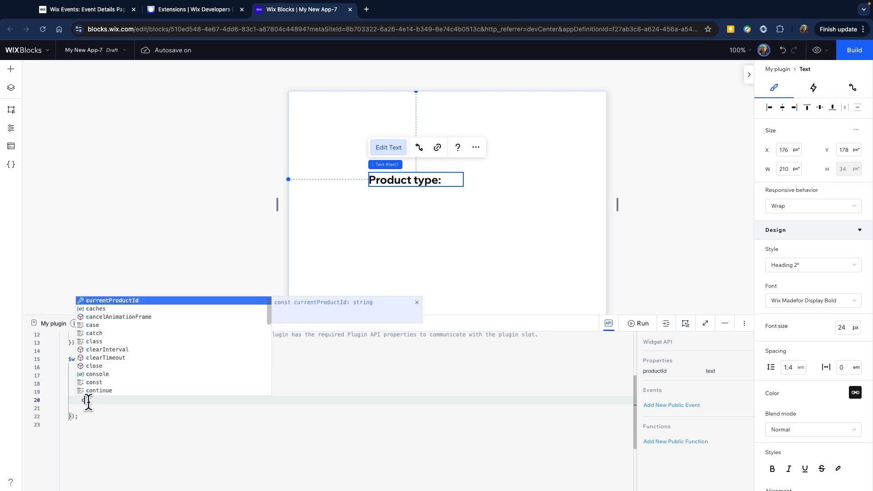
pyautogui.write('onst')
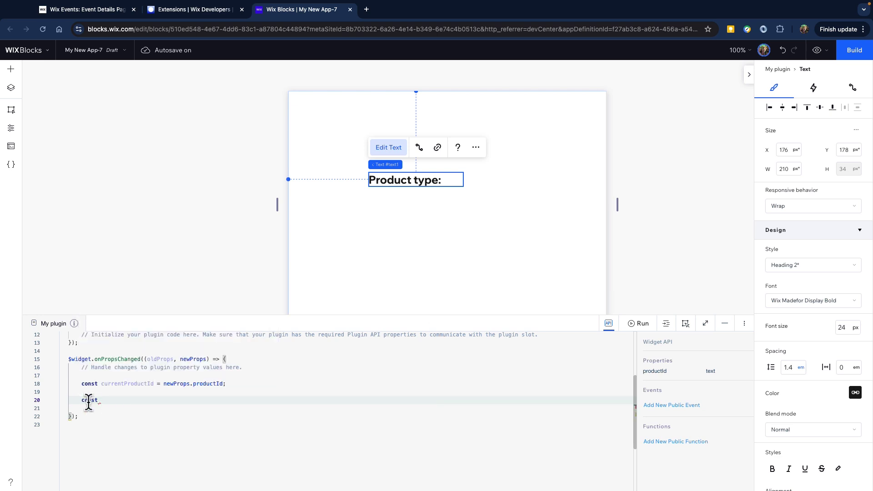
pyautogui.write(' currentProduct = awa')
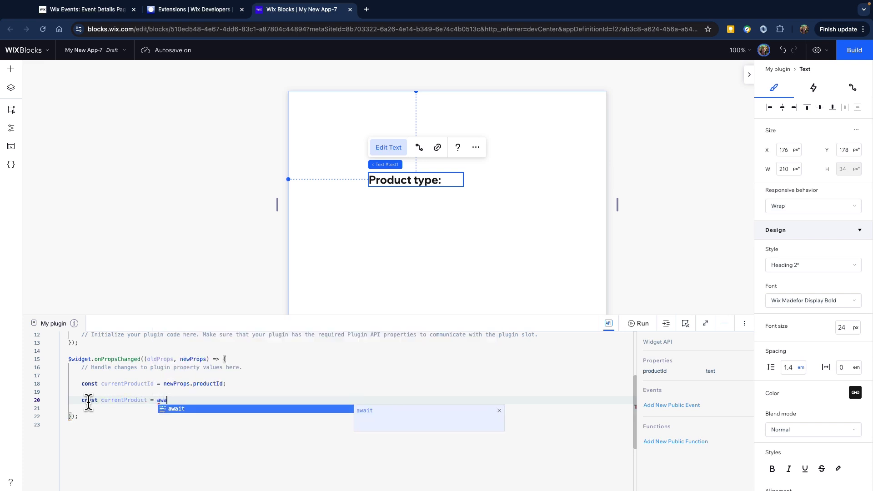
pyautogui.write('it')
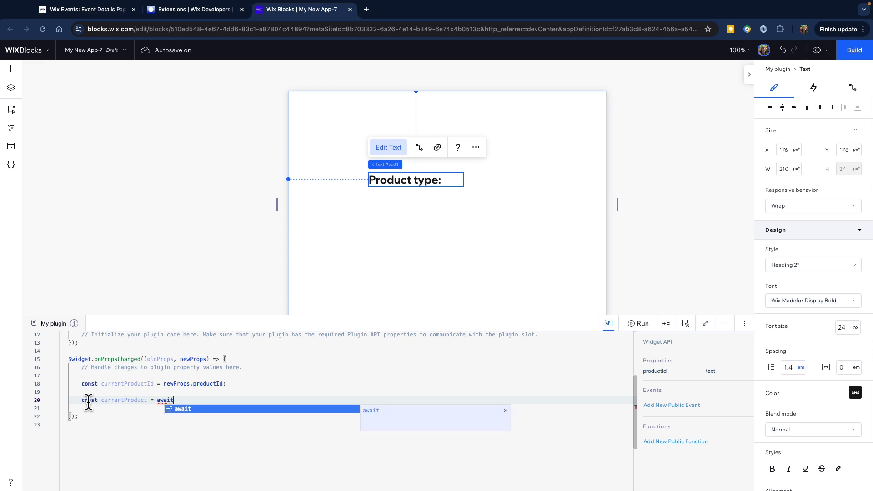
pyautogui.write(' pro')
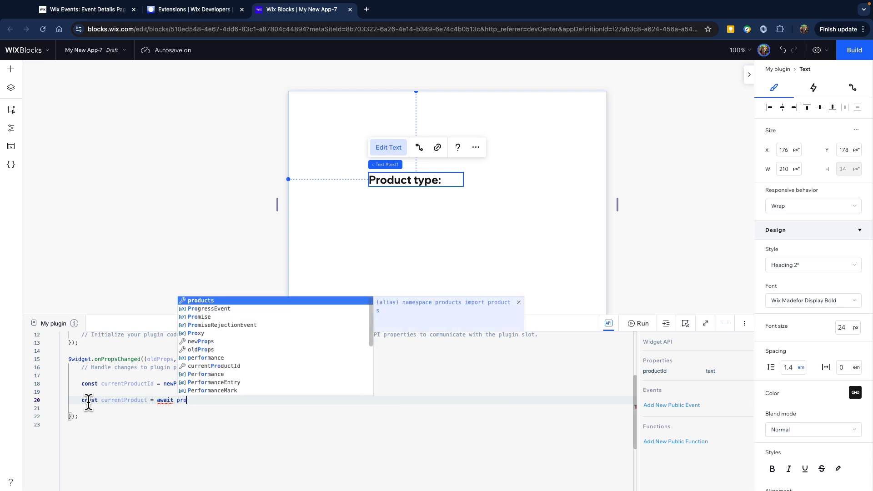
pyautogui.write('ducts.get')
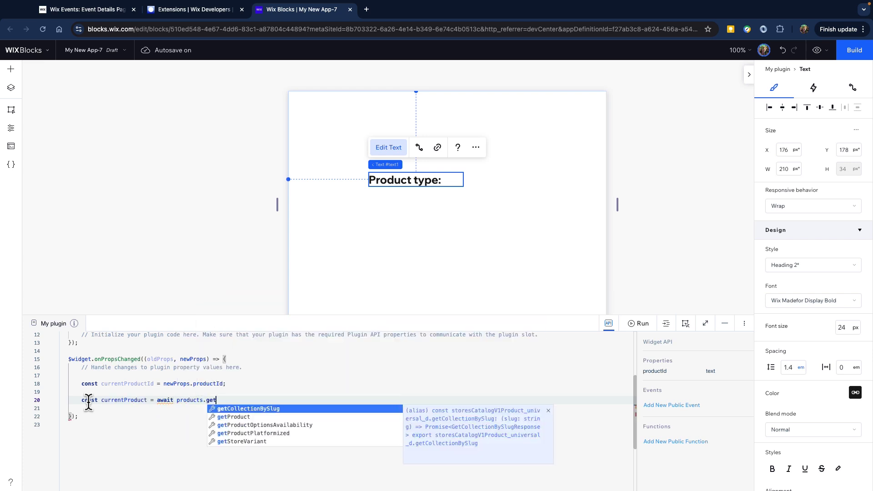
pyautogui.press('Down')
pyautogui.press('Return')
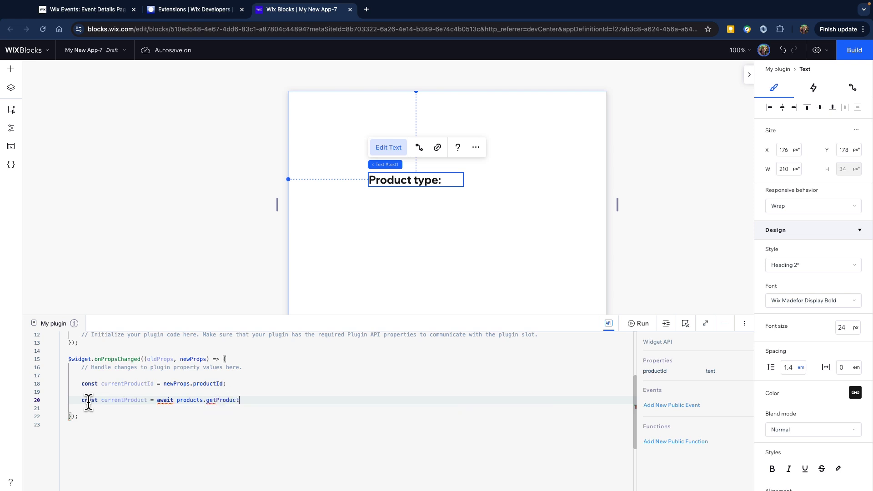
pyautogui.write('c')
pyautogui.press('BackSpace')
pyautogui.write('(c')
pyautogui.press('Return')
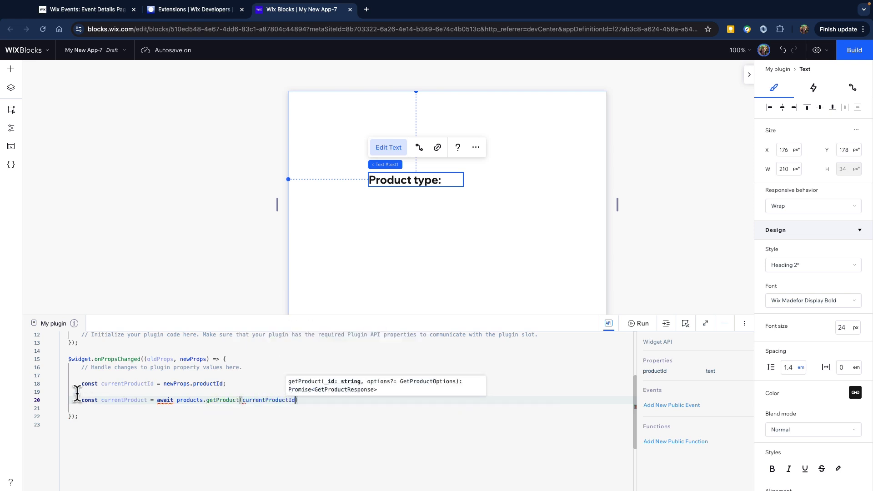
# - Mark the onPropsChanged handler async and end the getProduct line with a semicolon
pyautogui.click(210, 374)
pyautogui.click(144, 359)
pyautogui.write('async')
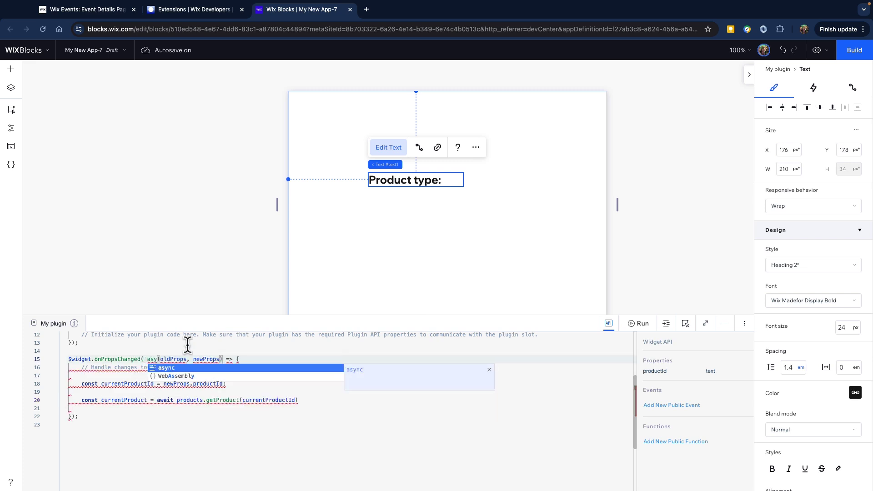
pyautogui.click(302, 400)
pyautogui.write(';')
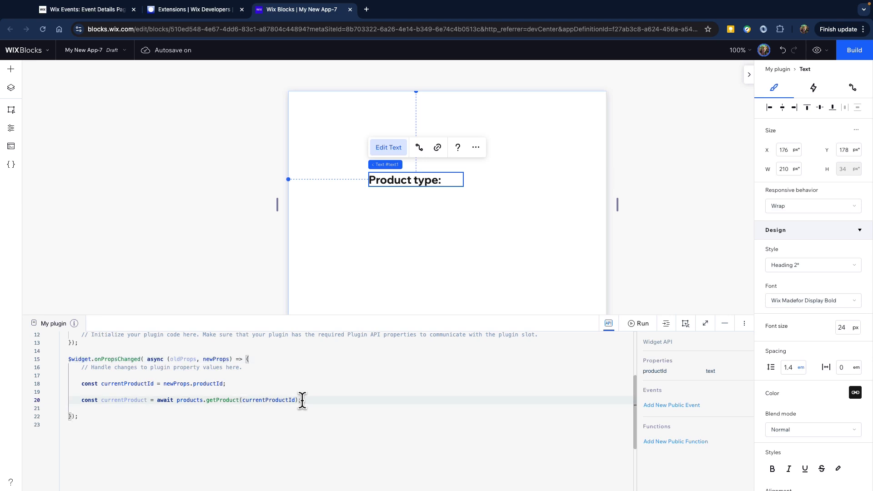
pyautogui.press('Return')
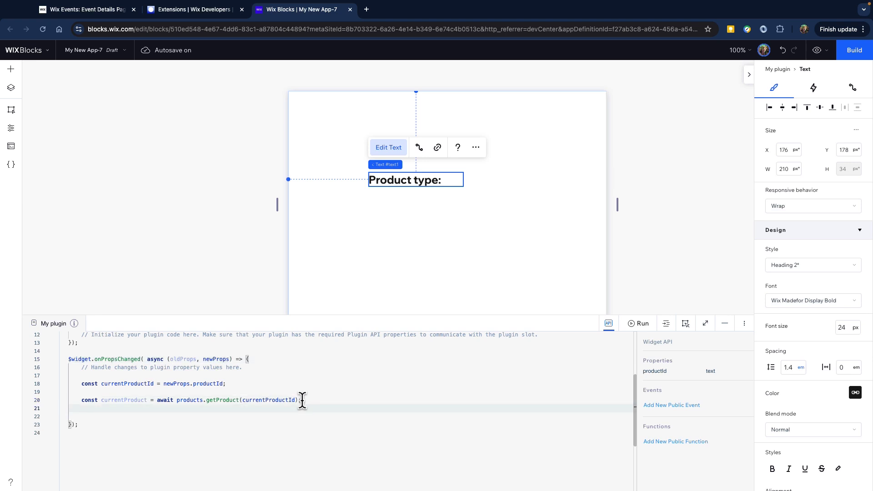
# - Write const productType = currentProduct.product.productType; on line 21 using autocomplete
pyautogui.write('const productType = c')
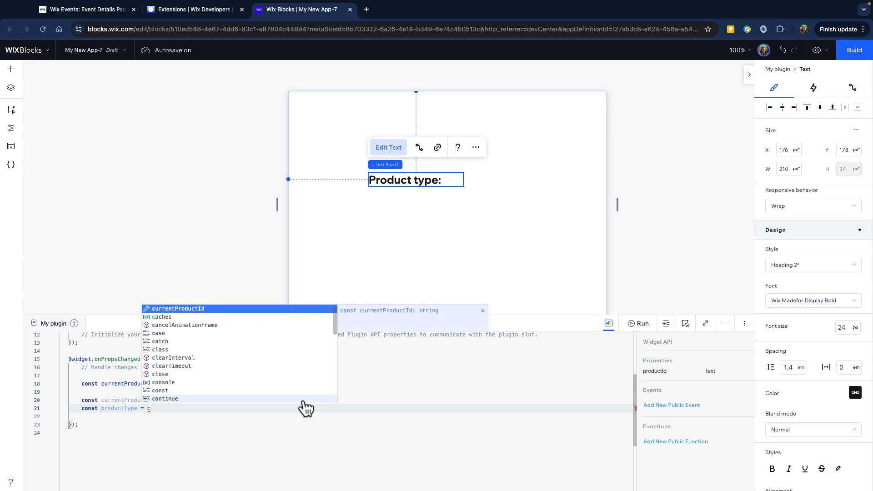
pyautogui.write('rr')
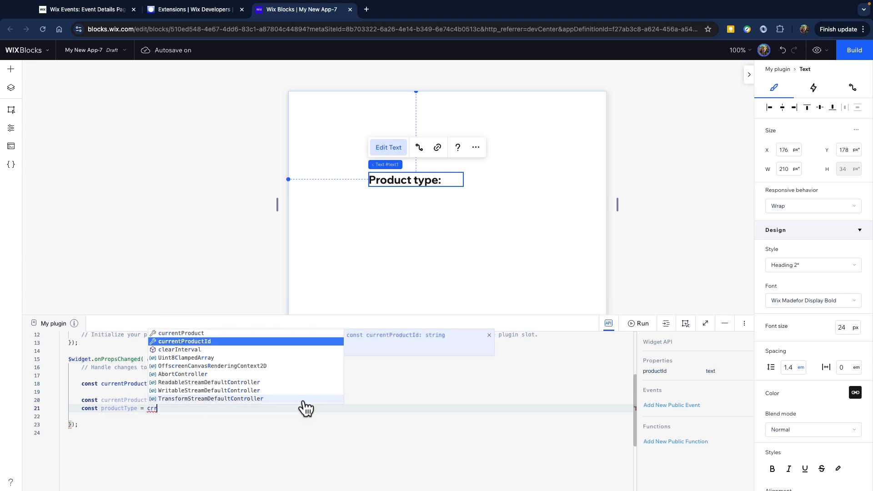
pyautogui.press('Up')
pyautogui.press('Return')
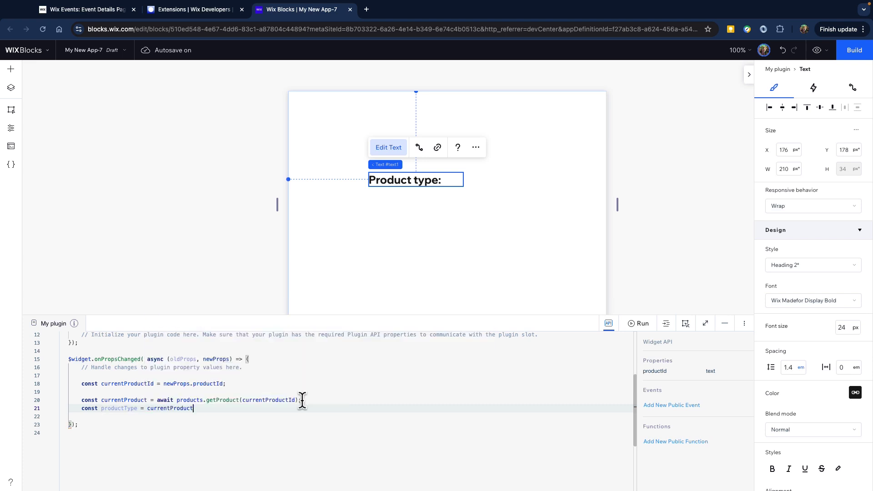
pyautogui.write('.')
pyautogui.press('Return')
pyautogui.write('.')
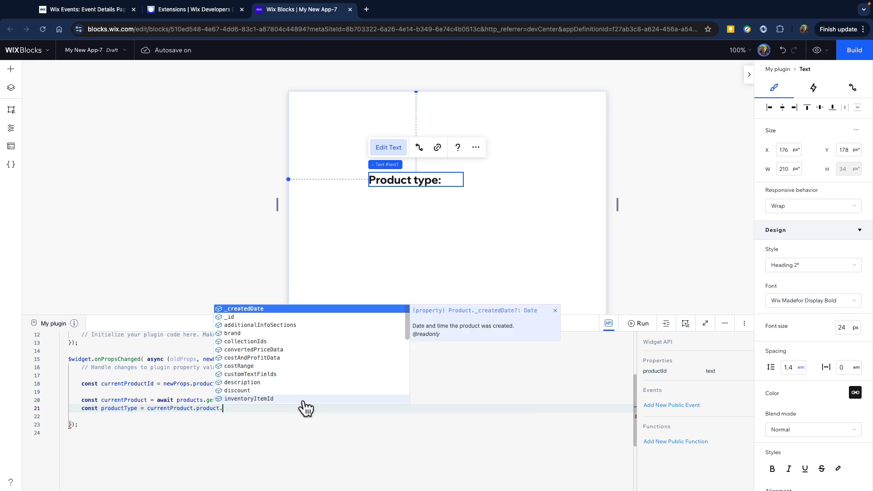
pyautogui.write('pro')
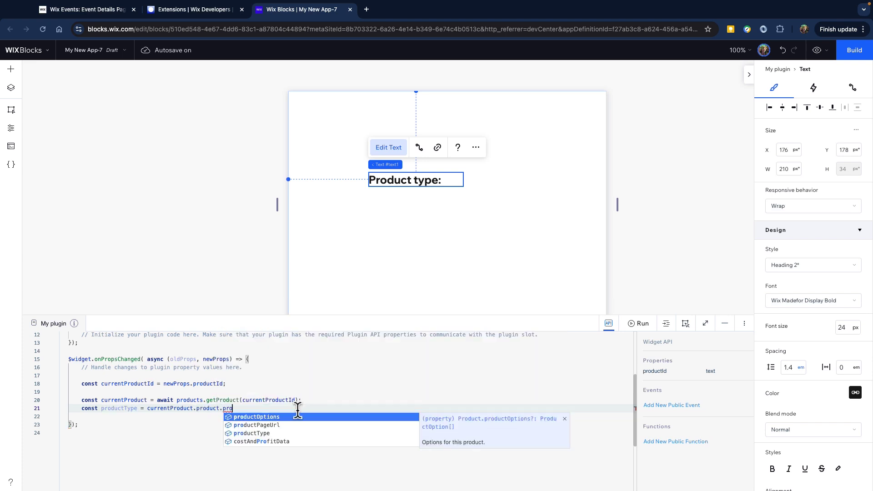
pyautogui.press('Down')
pyautogui.press('Down')
pyautogui.press('Return')
pyautogui.write(';')
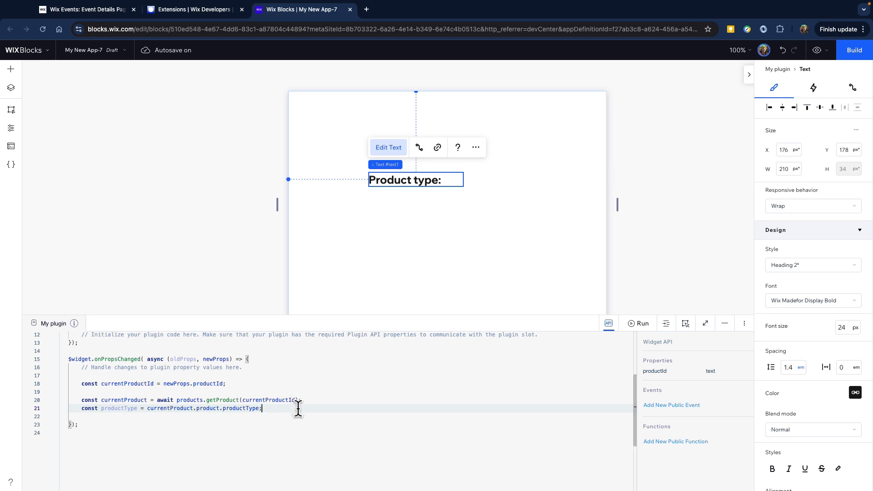
# - Add an if (productType == "digital") block that appends "Digital" to #text1's text
pyautogui.press('Return')
pyautogui.press('Return')
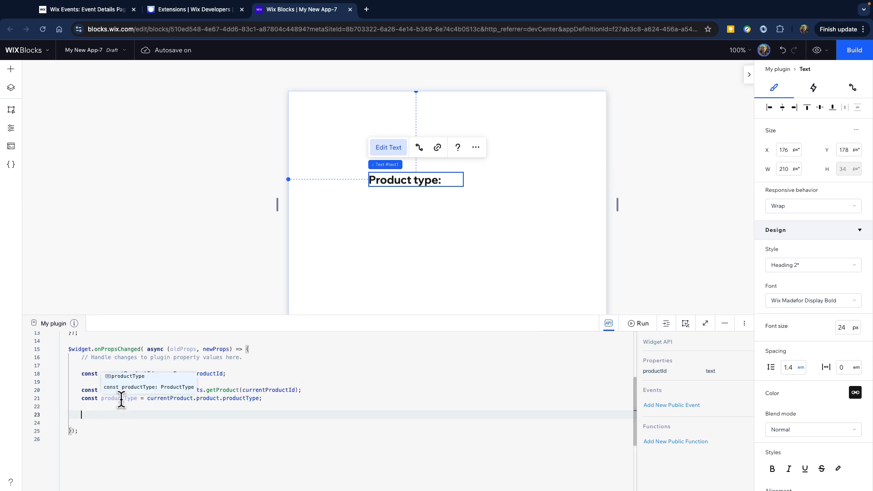
pyautogui.write('if')
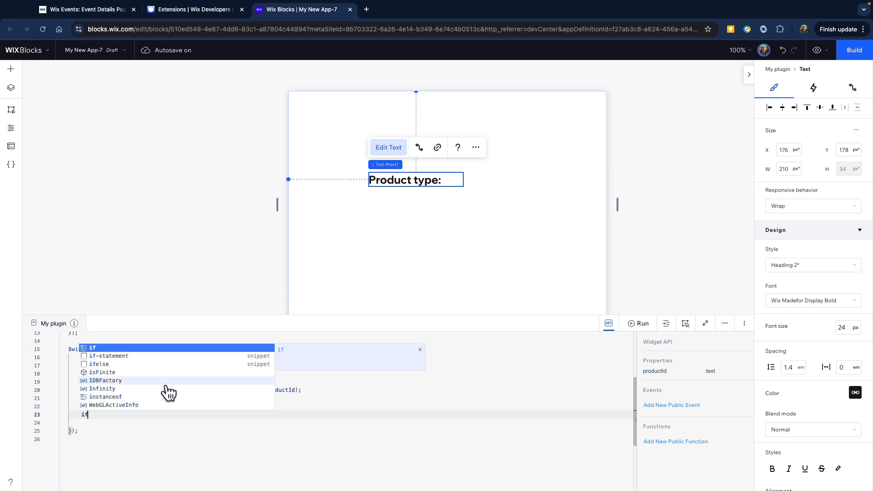
pyautogui.write(' (pr')
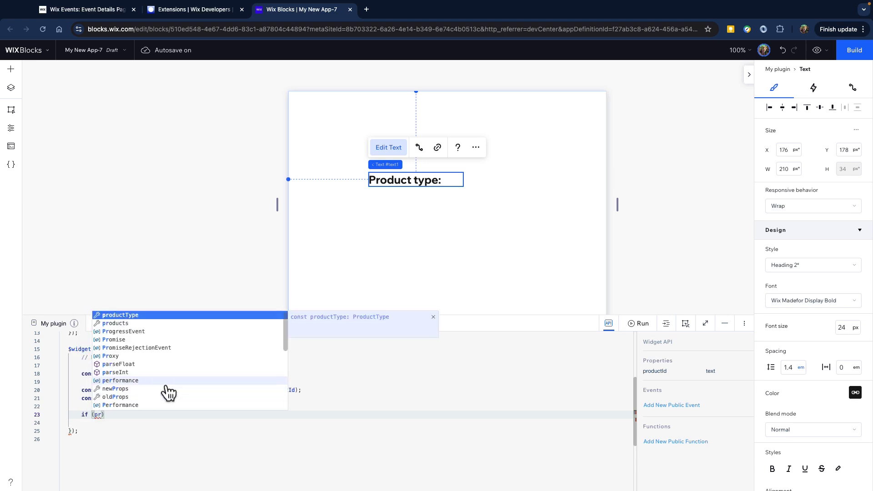
pyautogui.press('Return')
pyautogui.write('== "')
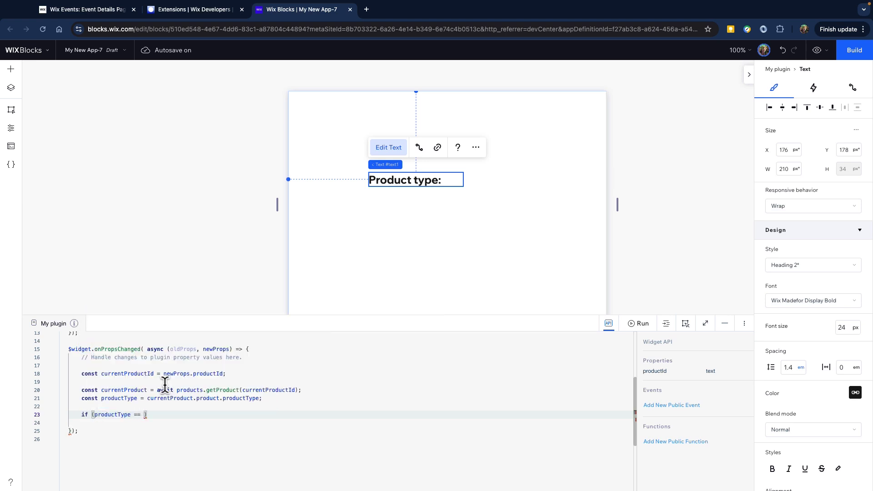
pyautogui.write('digital"){')
pyautogui.press('Return')
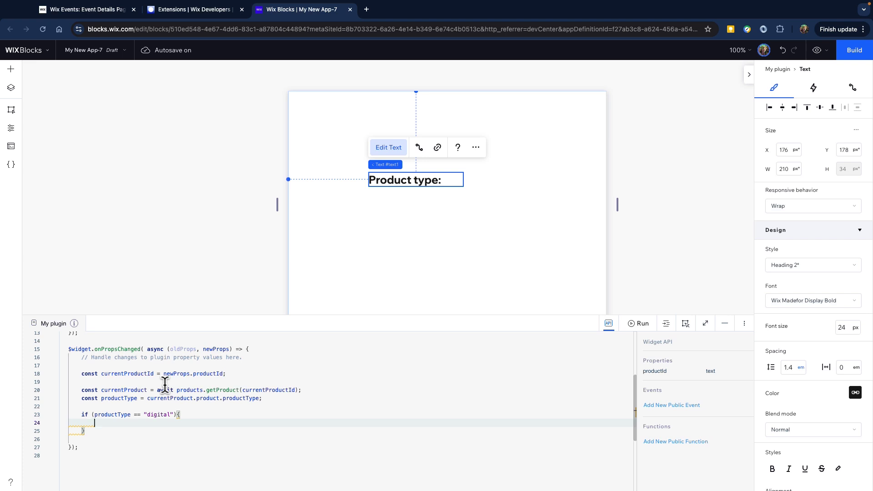
pyautogui.write('$w')
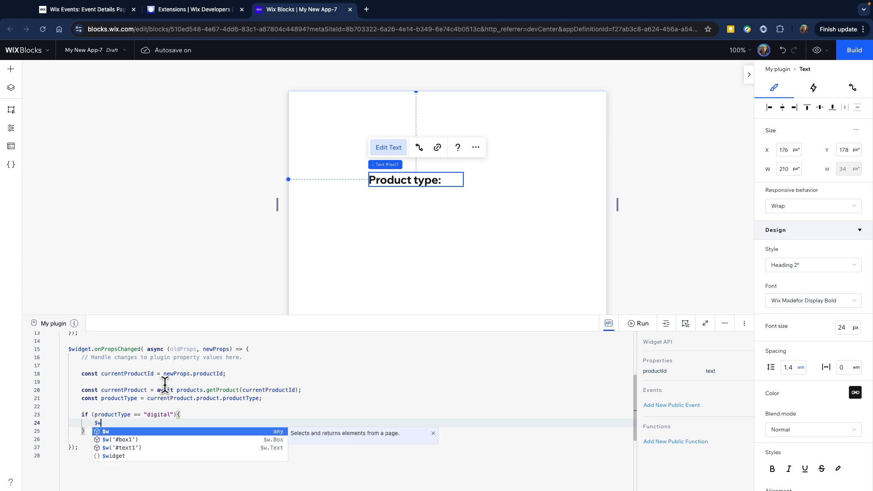
pyautogui.press('Down')
pyautogui.press('Down')
pyautogui.press('Return')
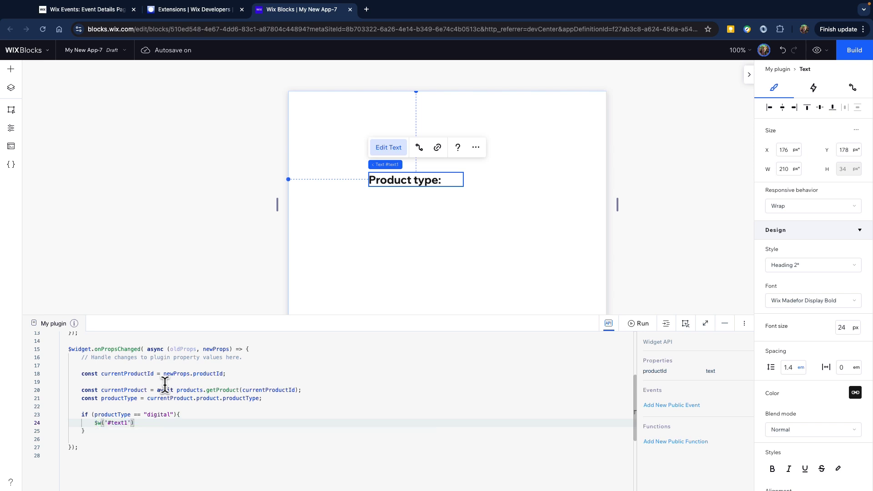
pyautogui.write('.text += "Digital";')
# - Add an else block that pastes the same statement with "Physical" instead of "Digital"
pyautogui.press('Down')
pyautogui.press('Return')
pyautogui.write('e')
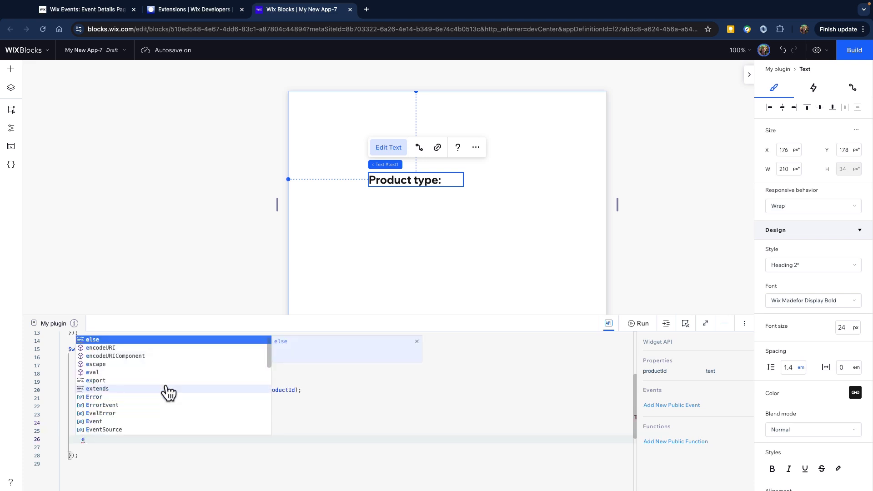
pyautogui.write('lse {')
pyautogui.press('Return')
pyautogui.moveTo(94, 423); pyautogui.dragTo(247, 422)
pyautogui.hotkey('ctrl', 'c')
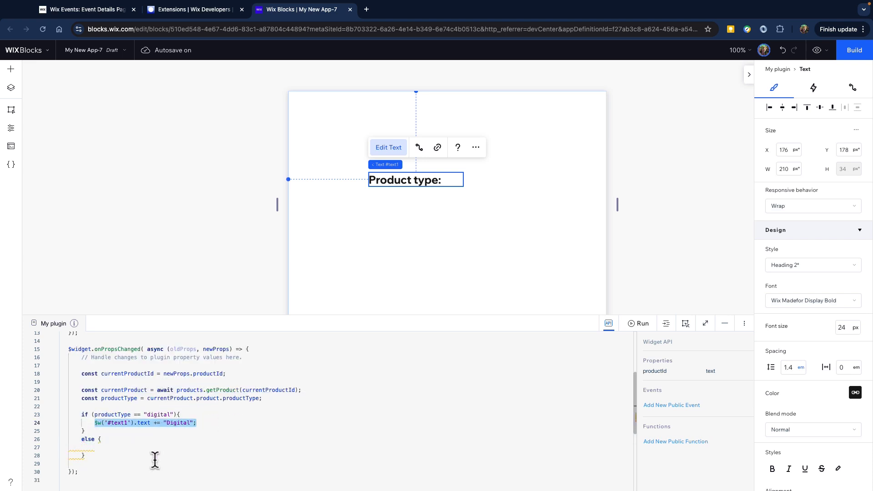
pyautogui.click(98, 447)
pyautogui.hotkey('ctrl', 'v')
pyautogui.doubleClick(170, 447)
pyautogui.write('Physical')
pyautogui.press('Up')
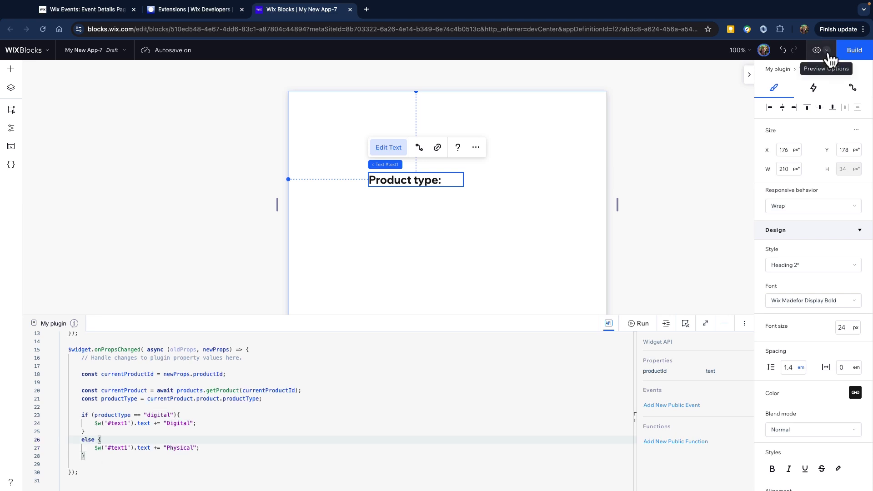
# - Rename the app to 'My plugin test' for site testing, save, and choose a test site
pyautogui.click(827, 51)
pyautogui.click(762, 110)
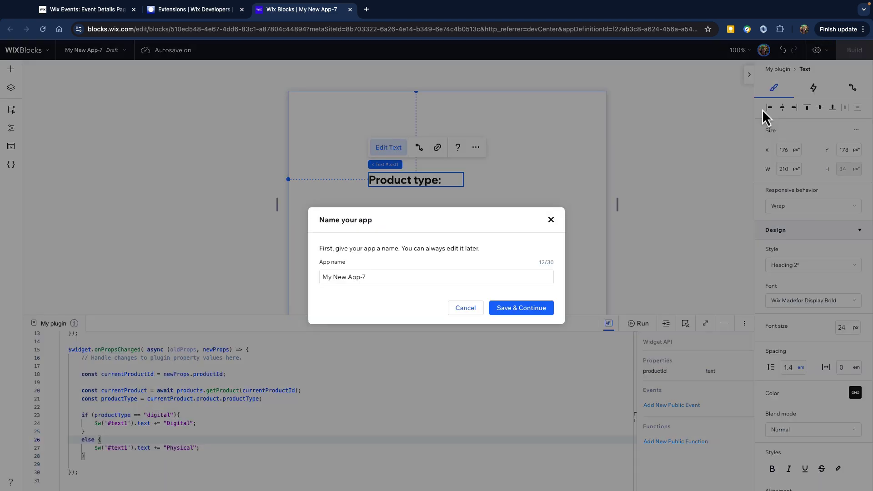
pyautogui.tripleClick(390, 277)
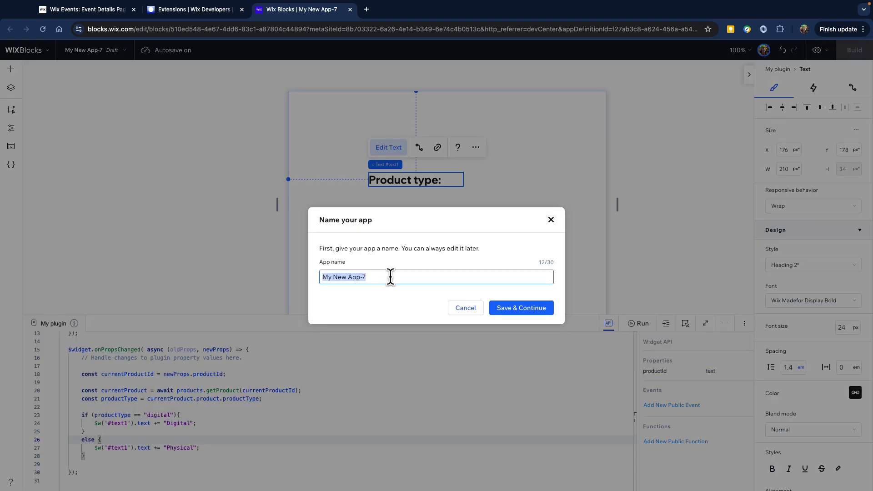
pyautogui.write('My plugin test')
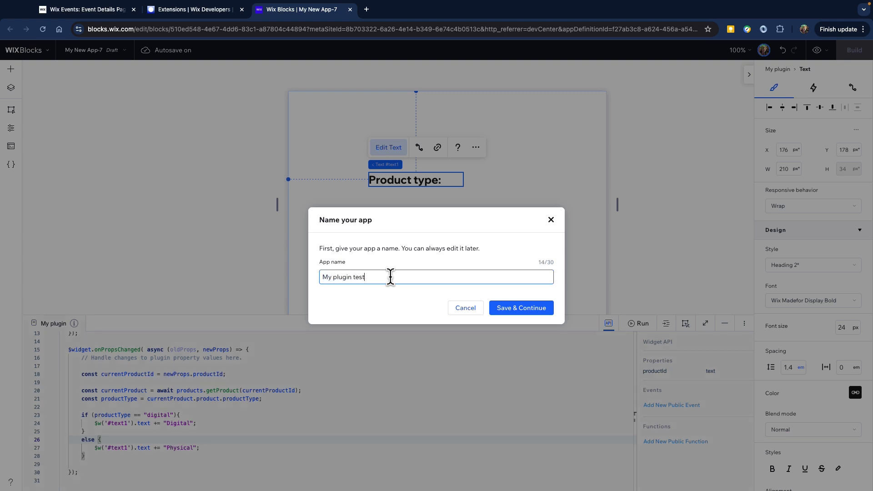
pyautogui.click(538, 311)
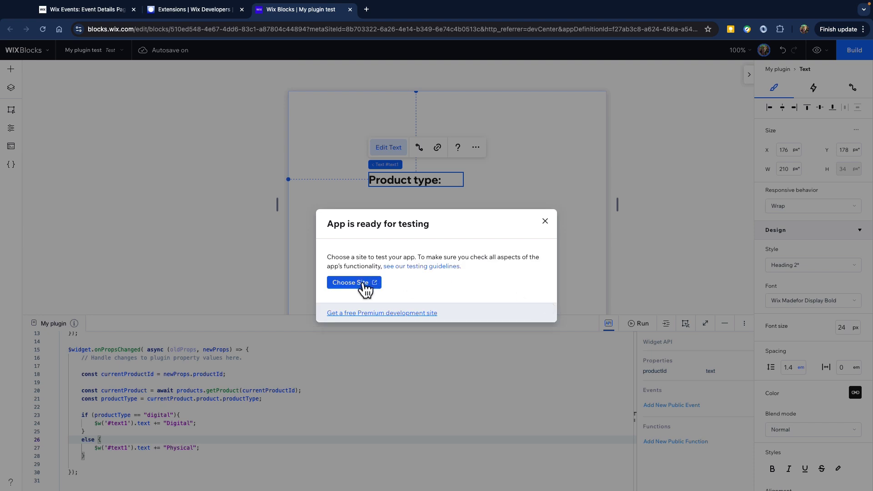
pyautogui.click(364, 284)
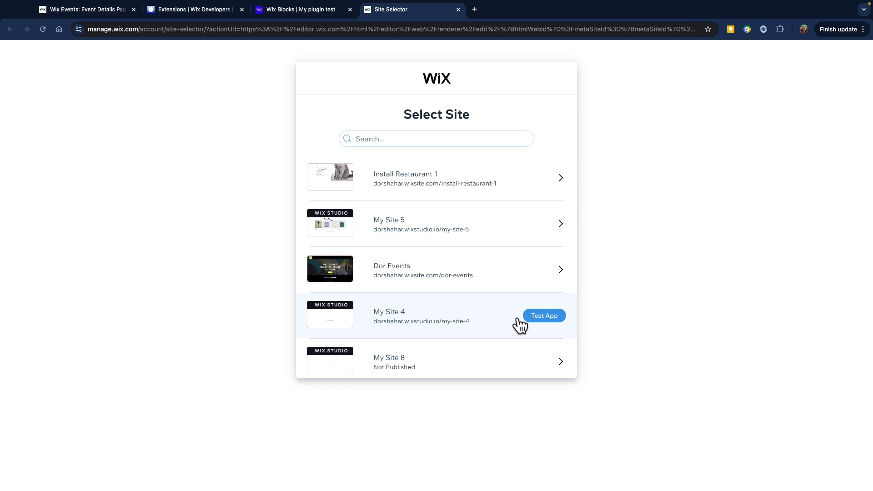
# - Add My plugin test to My Site 4, accepting the terms, and remove the empty starting section
pyautogui.click(548, 319)
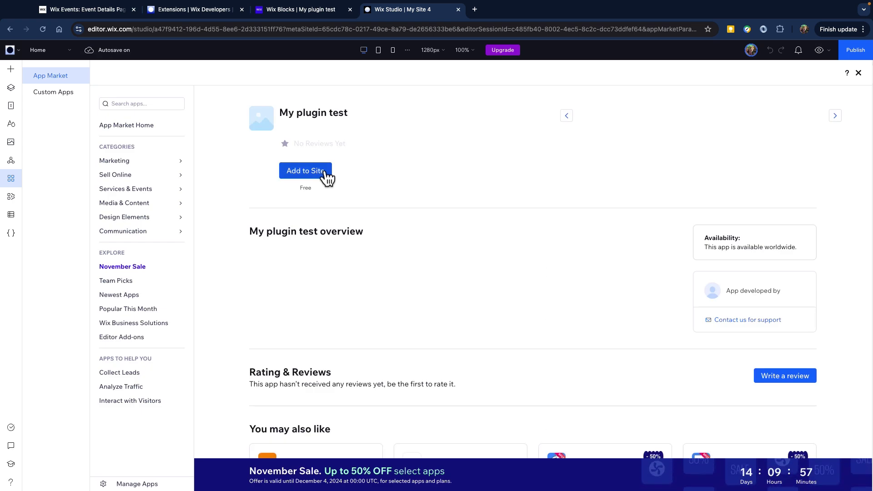
pyautogui.click(324, 172)
pyautogui.click(402, 208)
pyautogui.click(538, 234)
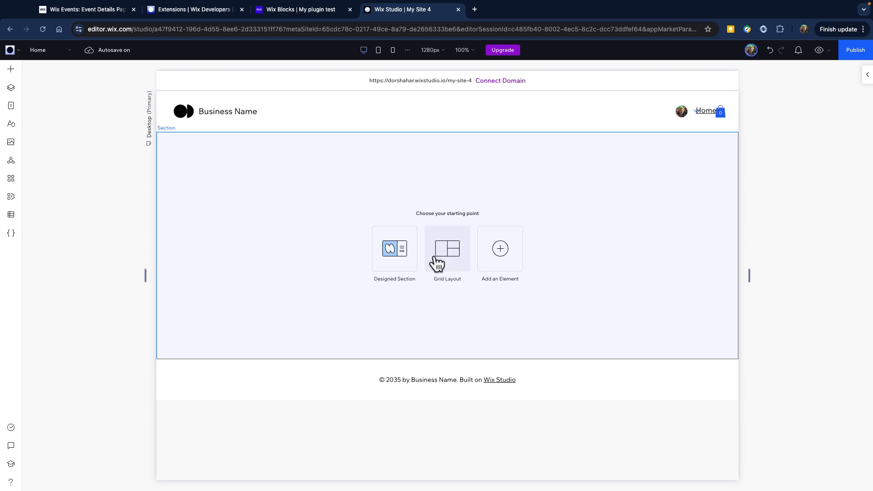
pyautogui.click(115, 205)
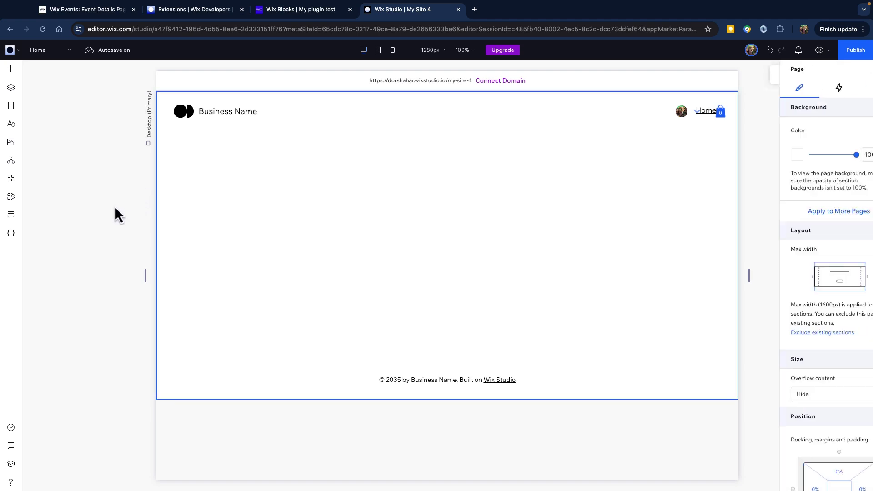
# - Go to the Product Page and select its section and the Product Page widget
pyautogui.click(67, 51)
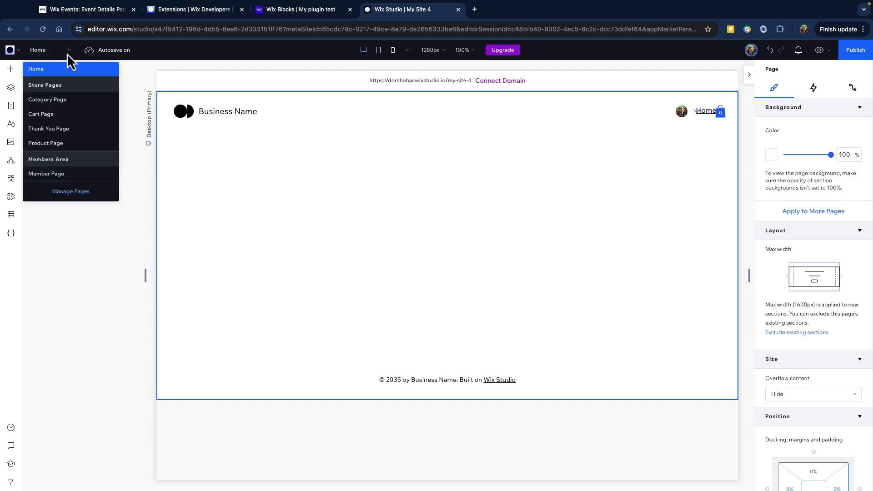
pyautogui.click(45, 144)
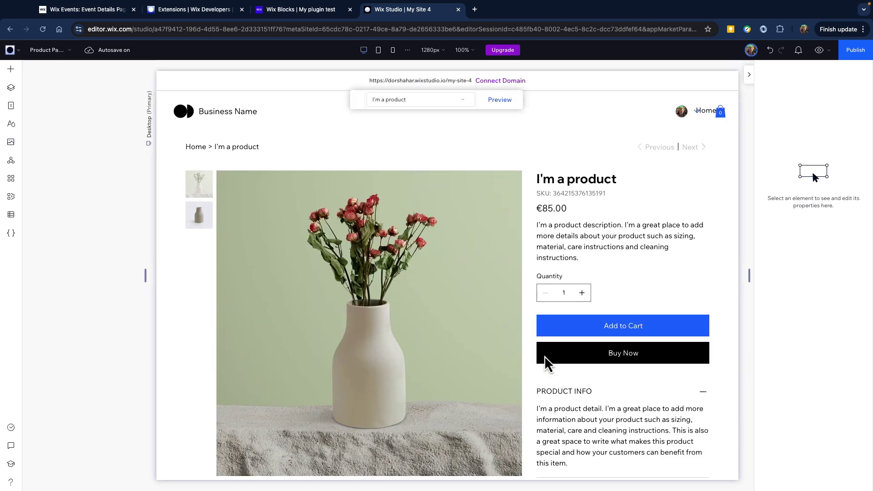
pyautogui.click(726, 184)
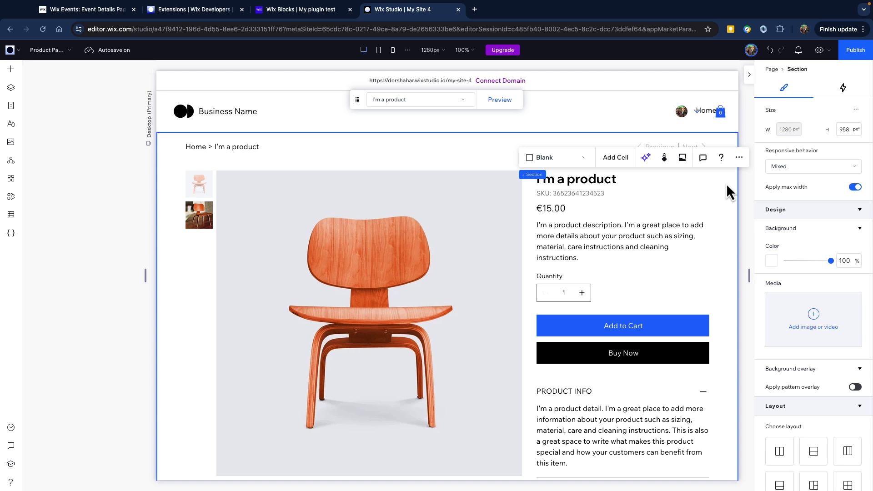
pyautogui.click(651, 202)
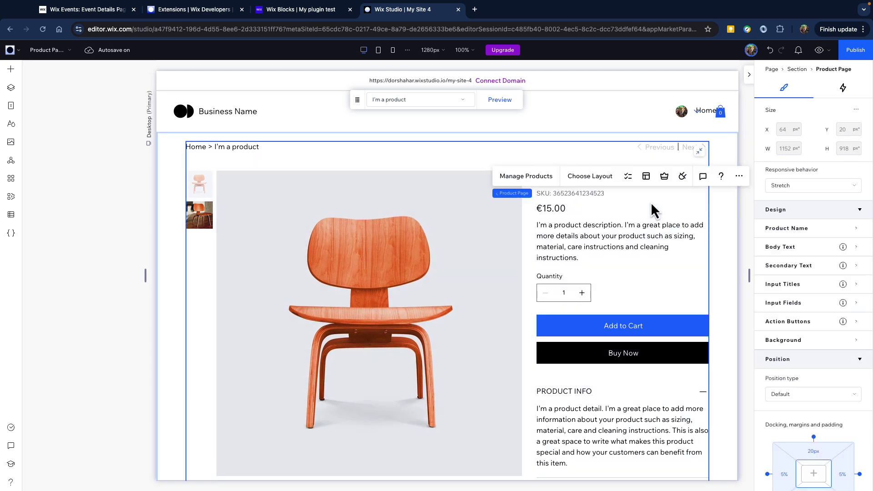
# - Add My plugin from the widget's Plugins list and confirm it shows 'Product type: Physical'
pyautogui.click(683, 178)
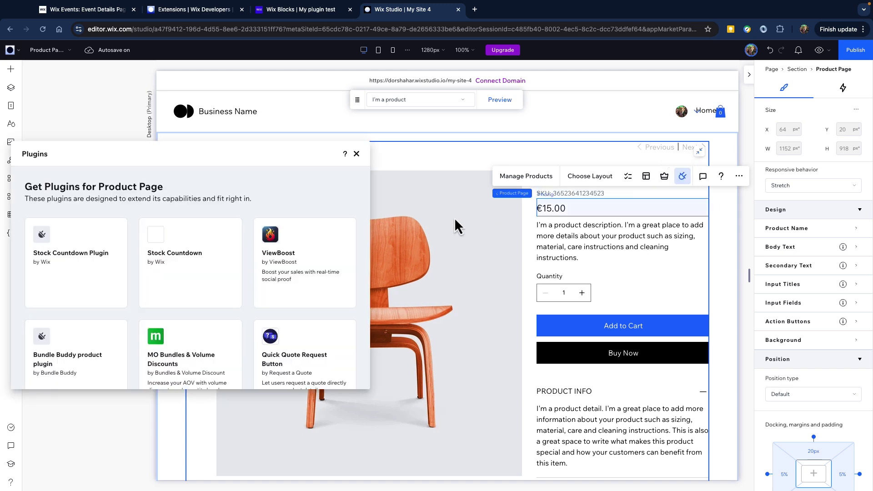
pyautogui.moveTo(299, 160); pyautogui.dragTo(508, 129)
pyautogui.scroll(-2, 496, 169)
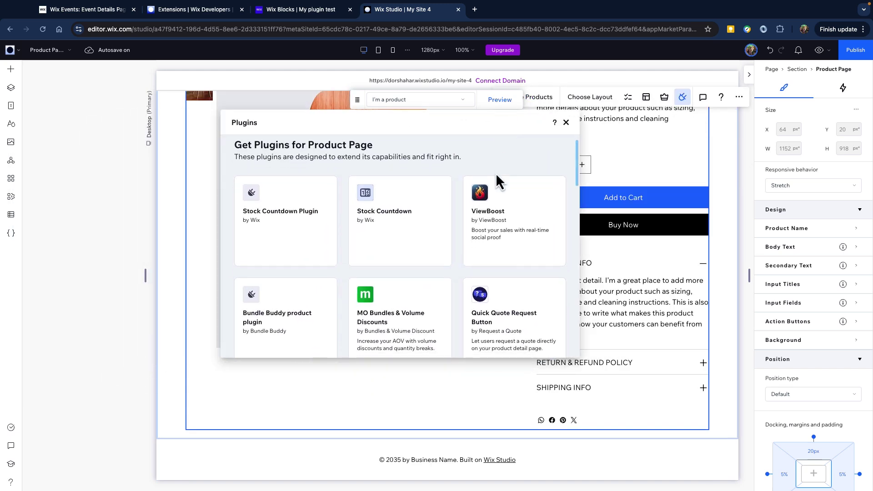
pyautogui.moveTo(491, 194)
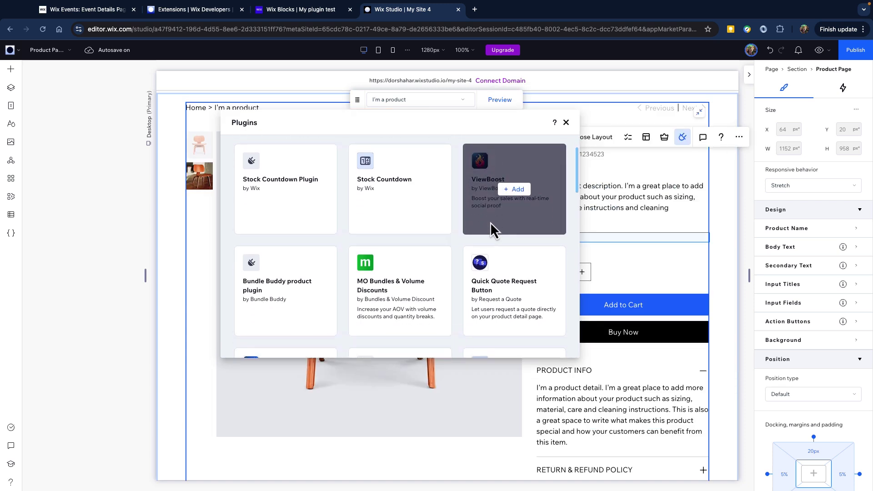
pyautogui.scroll(-4, 491, 223)
pyautogui.scroll(-5, 490, 222)
pyautogui.scroll(-4, 490, 222)
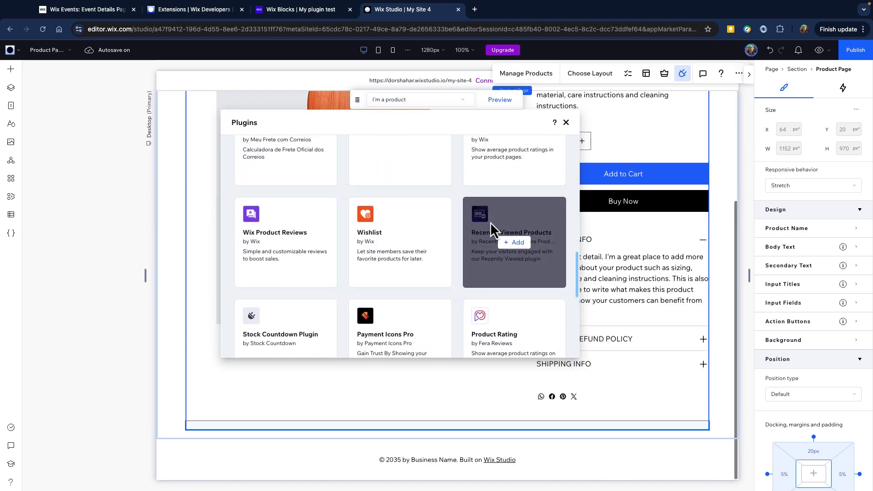
pyautogui.scroll(-2, 490, 222)
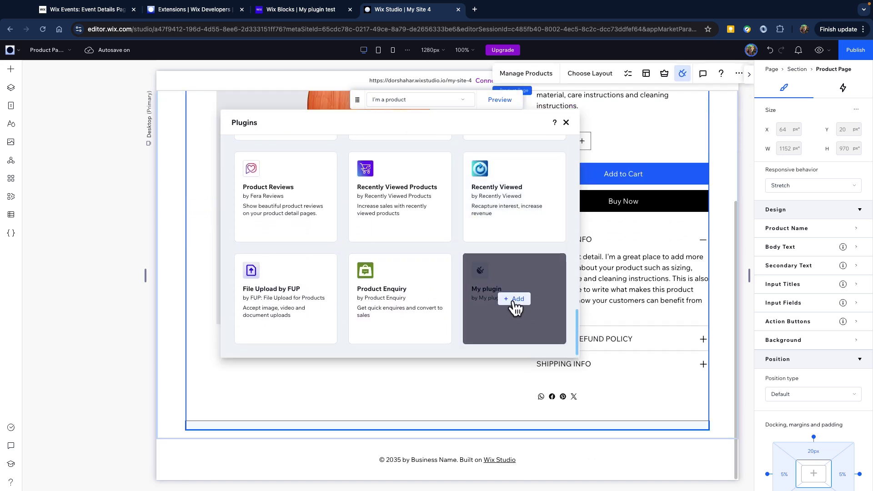
pyautogui.click(513, 299)
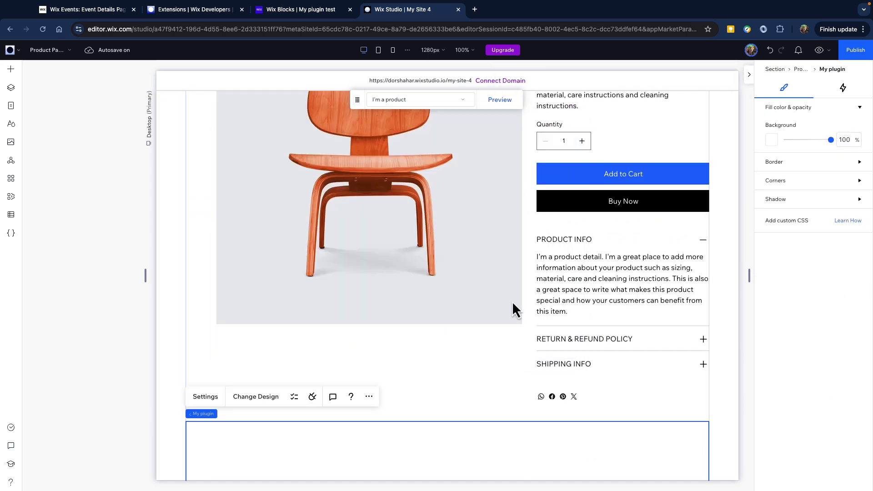
pyautogui.scroll(-3, 512, 301)
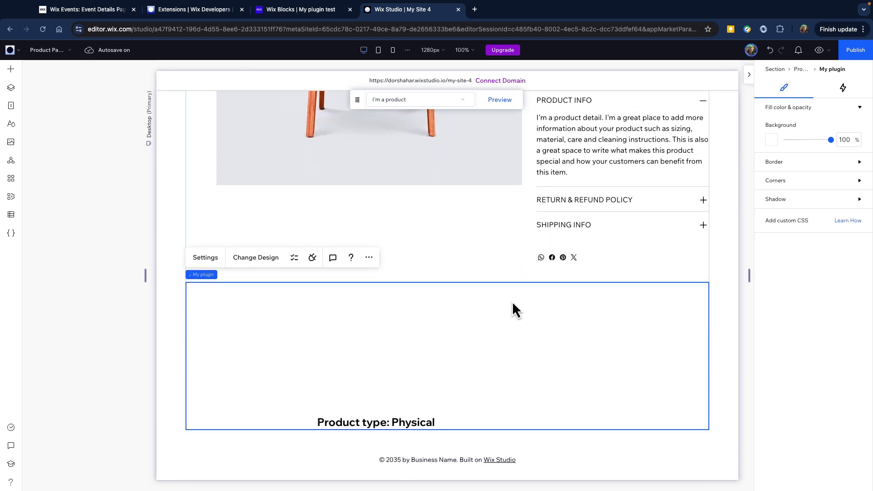
pyautogui.scroll(5, 444, 337)
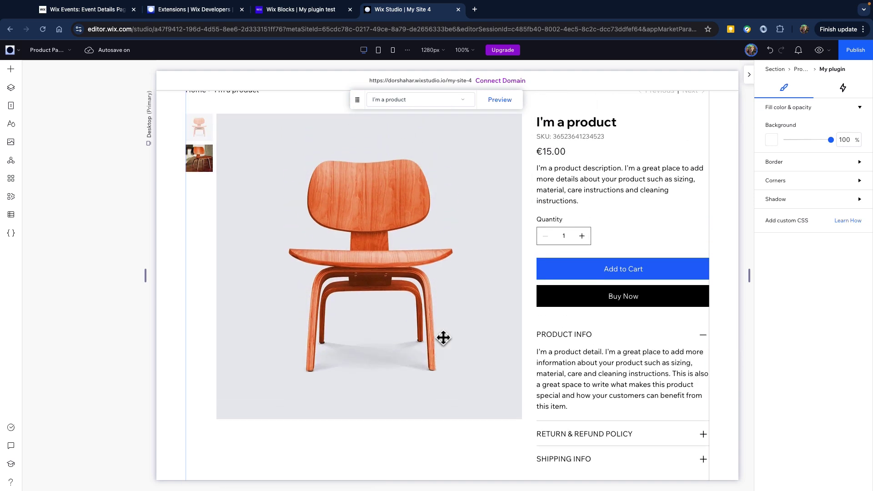
pyautogui.scroll(-3, 443, 357)
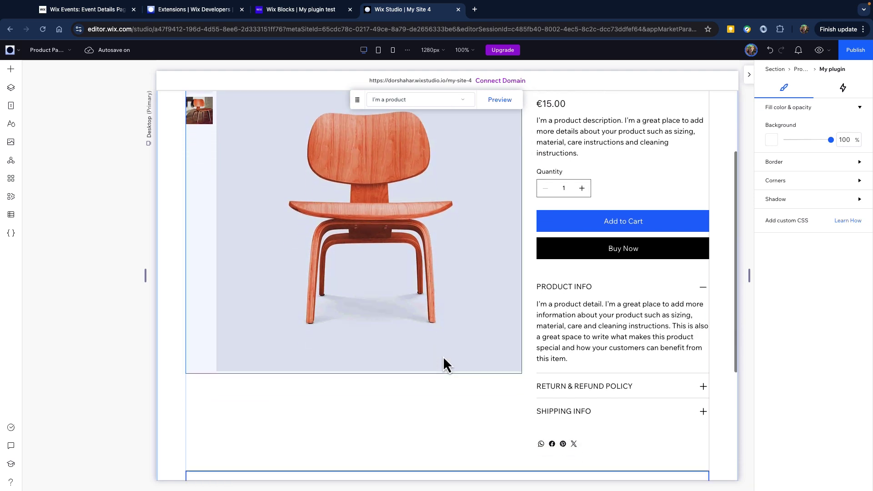
pyautogui.scroll(-2, 446, 364)
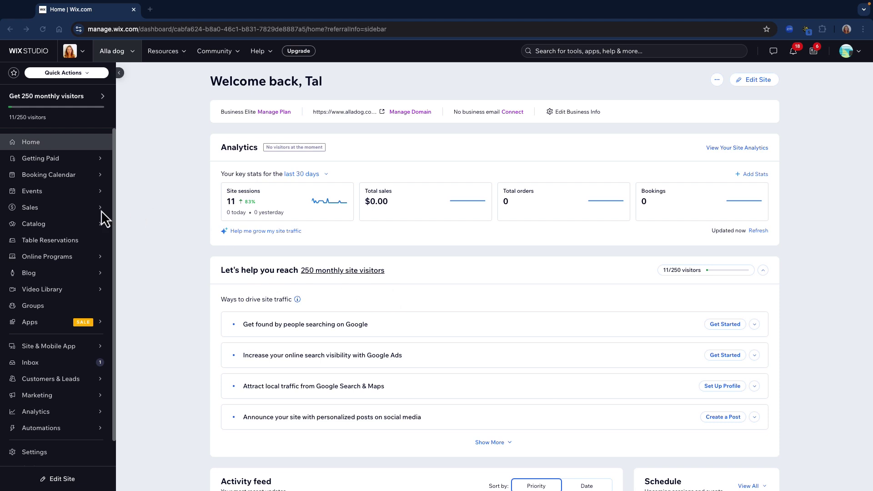
# - Open the store's Products list and show the ⋯ actions for the Parrot pillow product
pyautogui.click(93, 225)
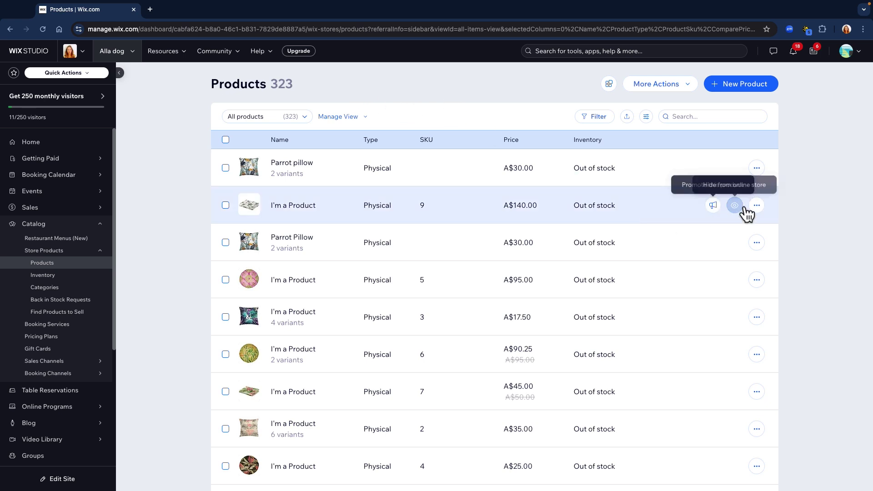
pyautogui.click(757, 170)
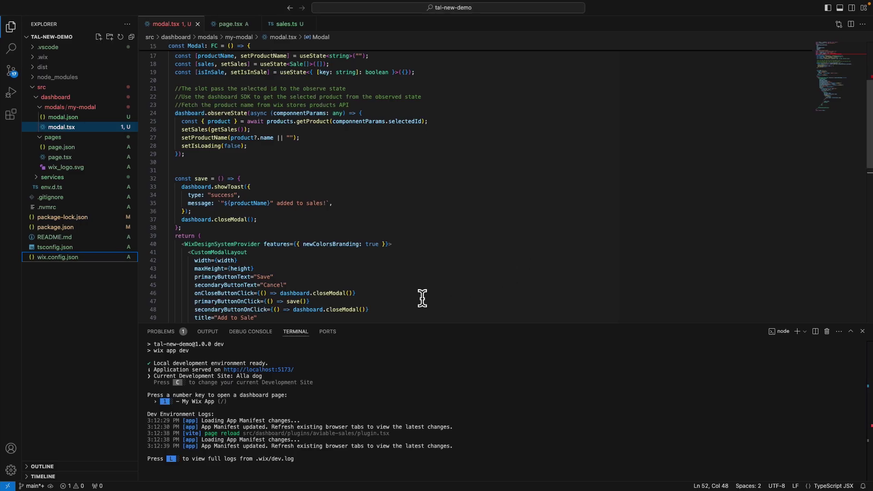
# - Stop the running dev server with Ctrl+C and run npm run generate in the terminal
pyautogui.click(302, 457)
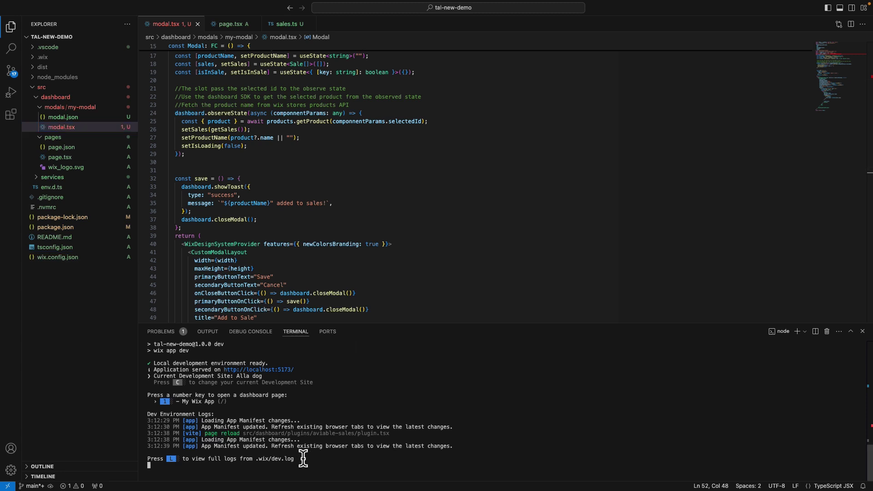
pyautogui.hotkey('ctrl', 'c')
pyautogui.write('npm run dev')
pyautogui.press('BackSpace')
pyautogui.press('BackSpace')
pyautogui.press('BackSpace')
pyautogui.press('BackSpace')
pyautogui.press('BackSpace')
pyautogui.press('BackSpace')
pyautogui.press('BackSpace')
pyautogui.press('BackSpace')
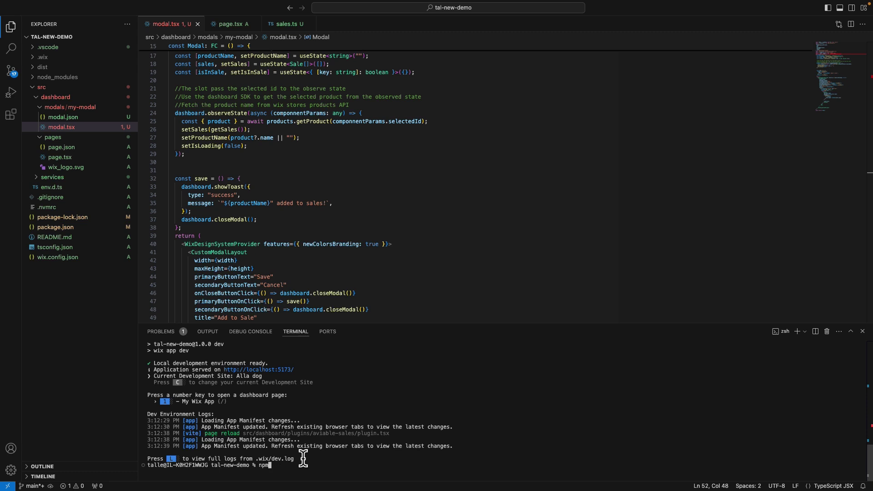
pyautogui.write('run generate')
pyautogui.press('Return')
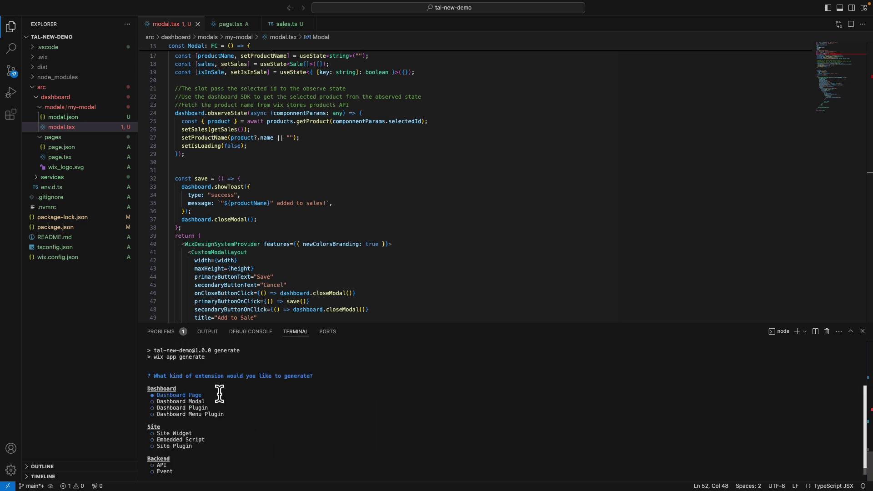
# - Choose a Dashboard Plugin for the Products Page and require Wix Stores in the generator
pyautogui.press('Down')
pyautogui.press('Down')
pyautogui.press('Return')
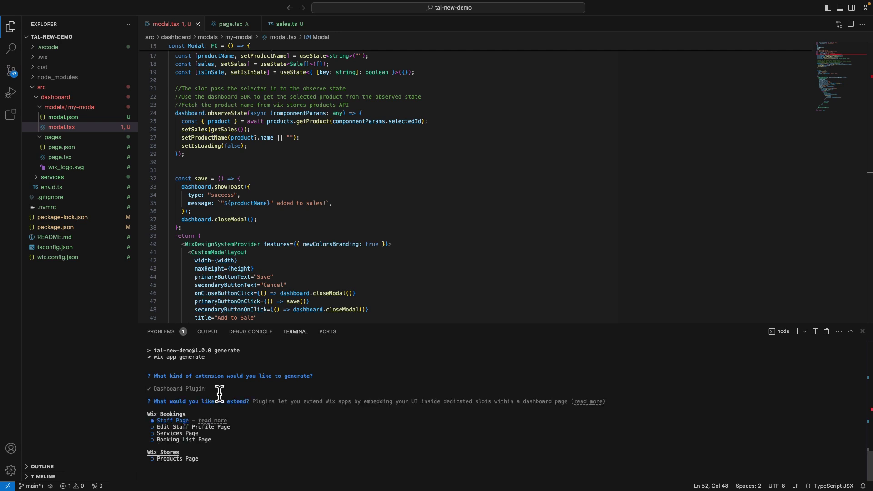
pyautogui.press('Down')
pyautogui.press('Down')
pyautogui.press('Down')
pyautogui.press('Down')
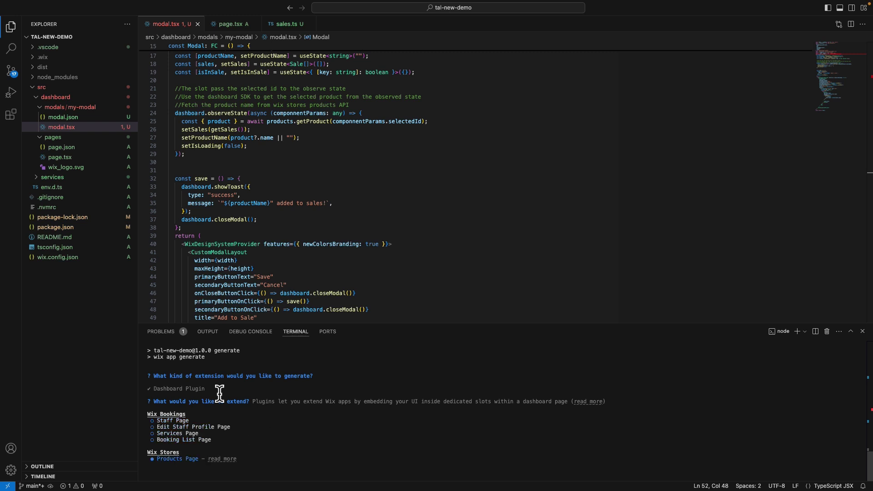
pyautogui.press('Return')
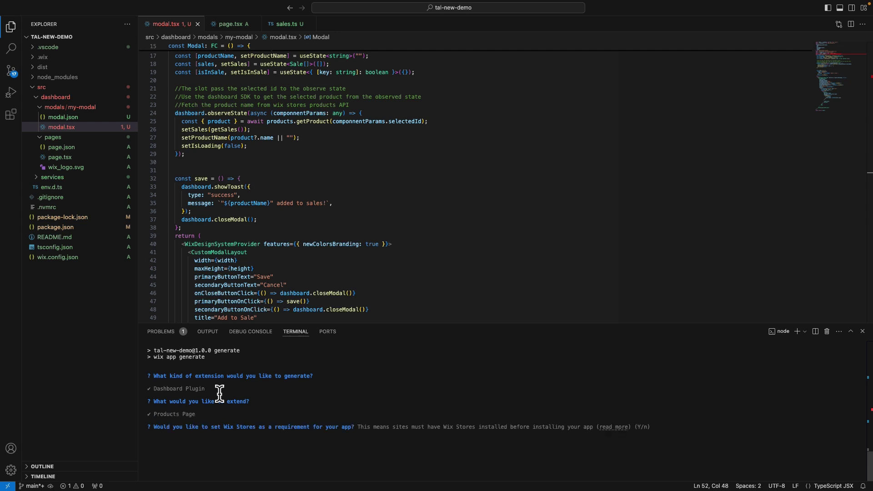
pyautogui.press('Return')
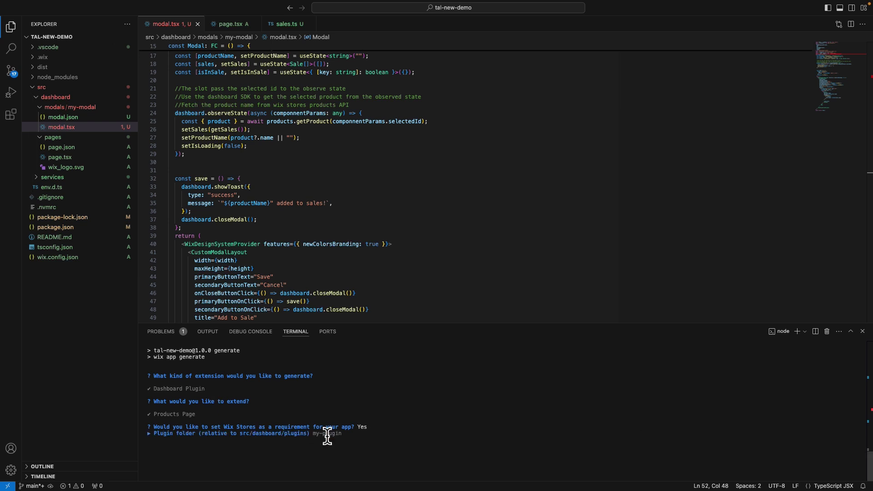
# - Name the plugin folder avialbale-sales and title it avialable-sales to generate the plugin
pyautogui.moveTo(314, 433); pyautogui.dragTo(347, 434)
pyautogui.write('avia')
pyautogui.press('BackSpace')
pyautogui.press('BackSpace')
pyautogui.write('lbale-sal')
pyautogui.press('Return')
pyautogui.moveTo(194, 459); pyautogui.dragTo(226, 459)
pyautogui.write('avialable sale')
pyautogui.press('Return')
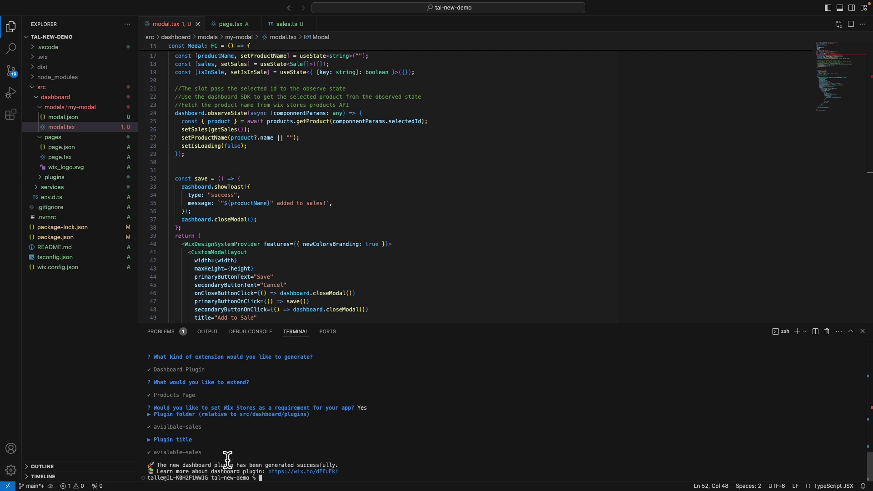
# - Start the dev server with npm run dev and pick the avialable-sales plugin entry
pyautogui.write('npm run dev')
pyautogui.press('Return')
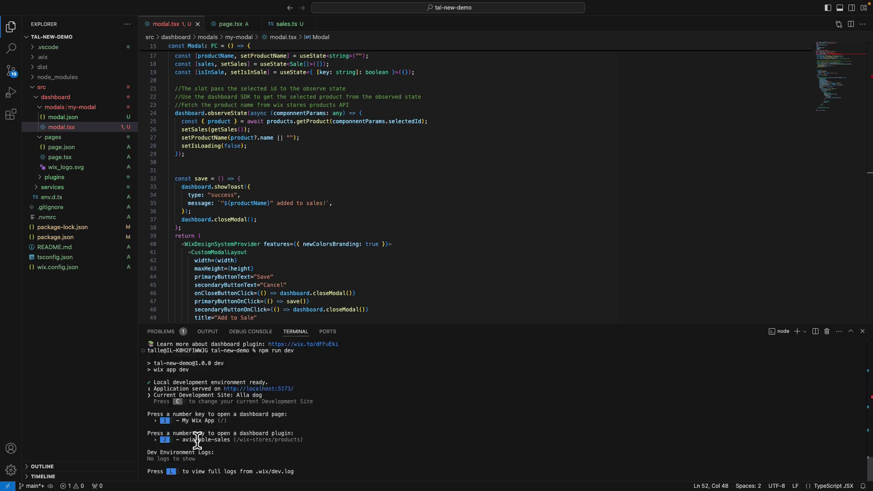
pyautogui.moveTo(182, 440); pyautogui.dragTo(218, 439)
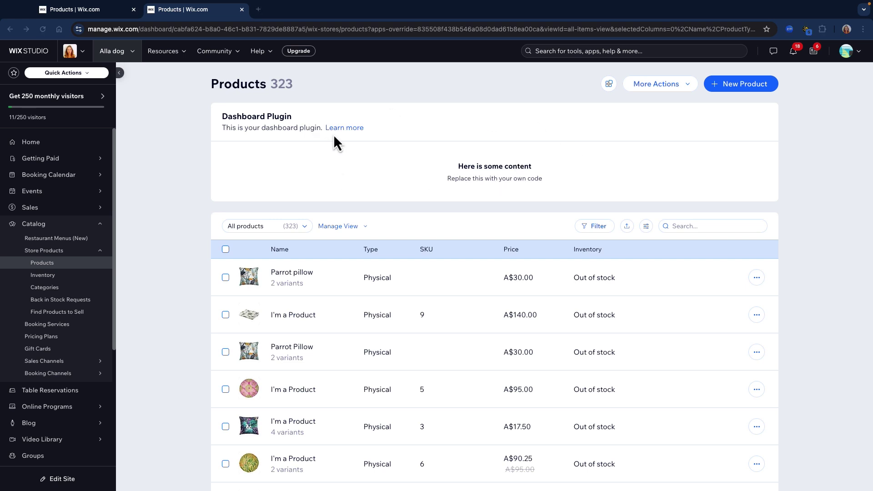
# - Switch from the Products page's placeholder plugin card back to VS Code
pyautogui.press('super+Tab')
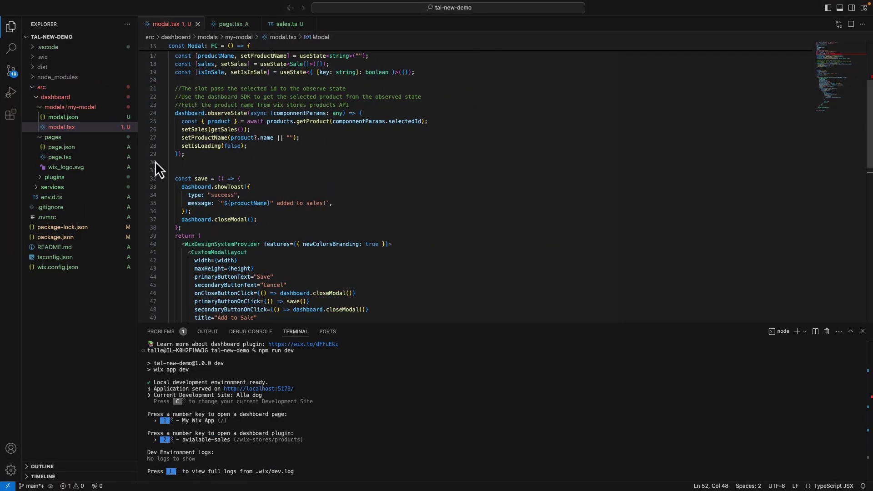
# - Open the avialbale-sales plugin.json and select the slot ID in its extends value
pyautogui.click(60, 181)
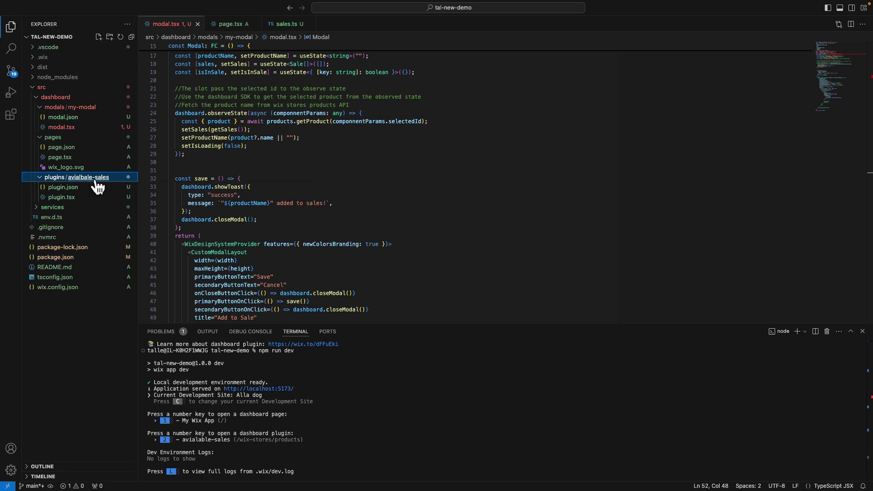
pyautogui.click(68, 188)
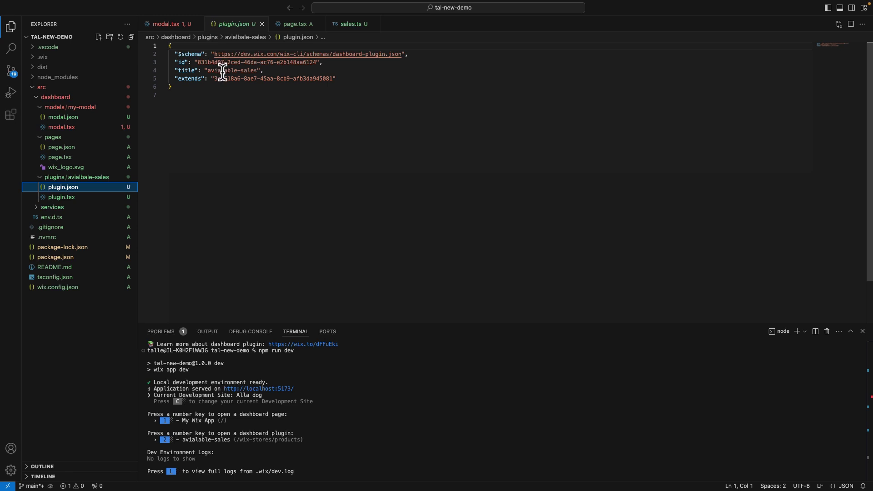
pyautogui.moveTo(215, 79); pyautogui.dragTo(287, 79)
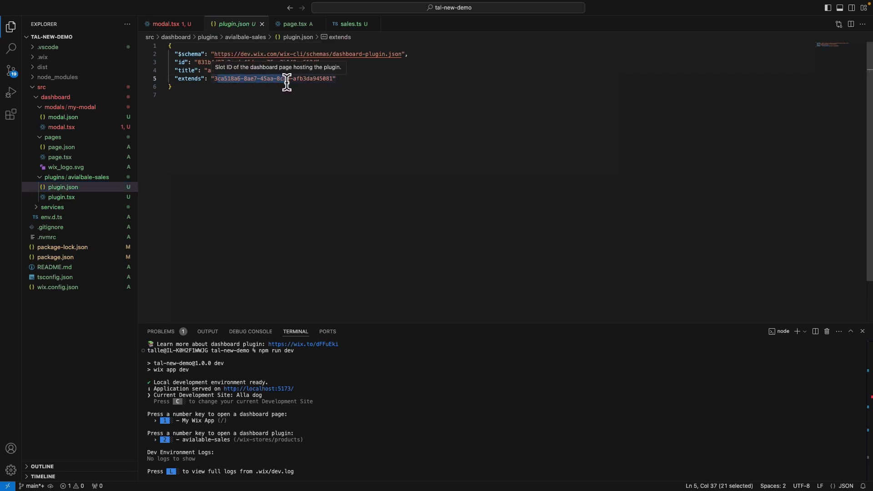
pyautogui.click(256, 151)
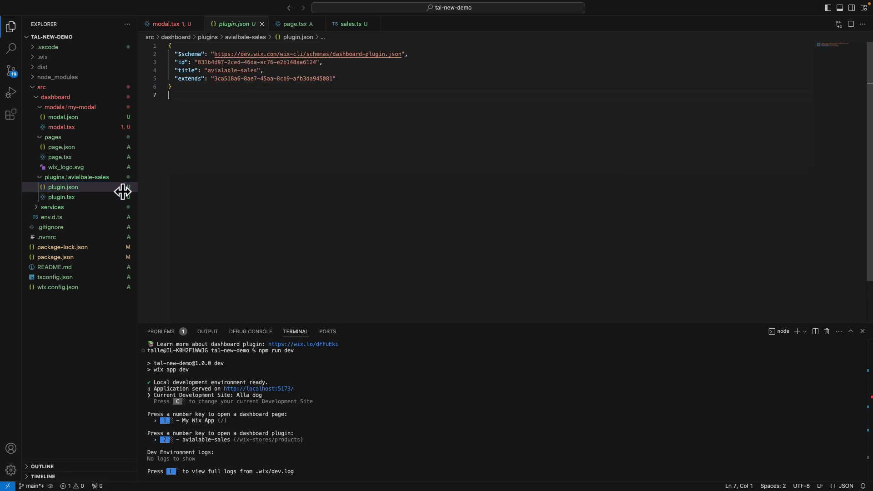
# - Open the plugin's plugin.tsx component code for editing
pyautogui.press('super+shift+e')
pyautogui.click(76, 202)
pyautogui.click(376, 252)
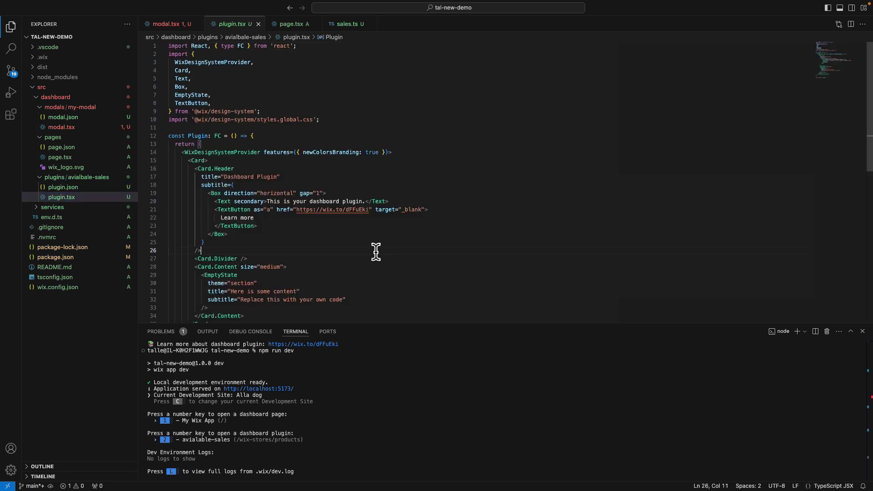
# - Replace the placeholder plugin.tsx code with the pasted sales table component and save
pyautogui.press('super+a')
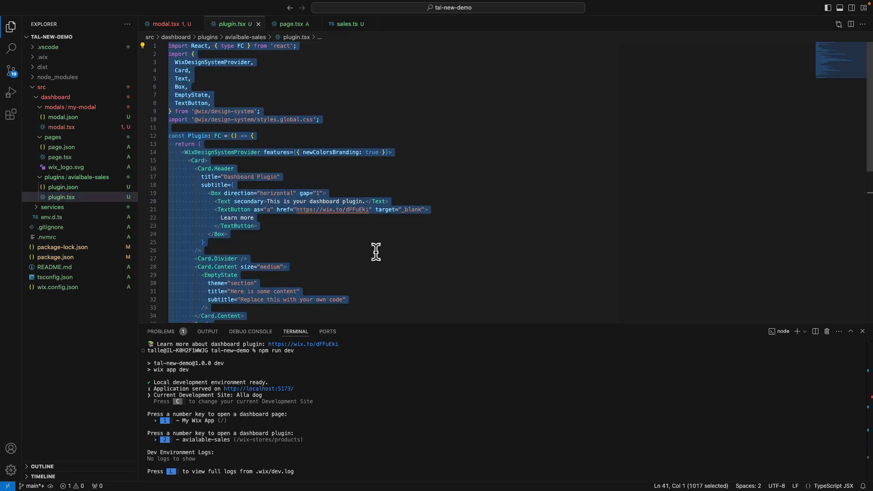
pyautogui.press('BackSpace')
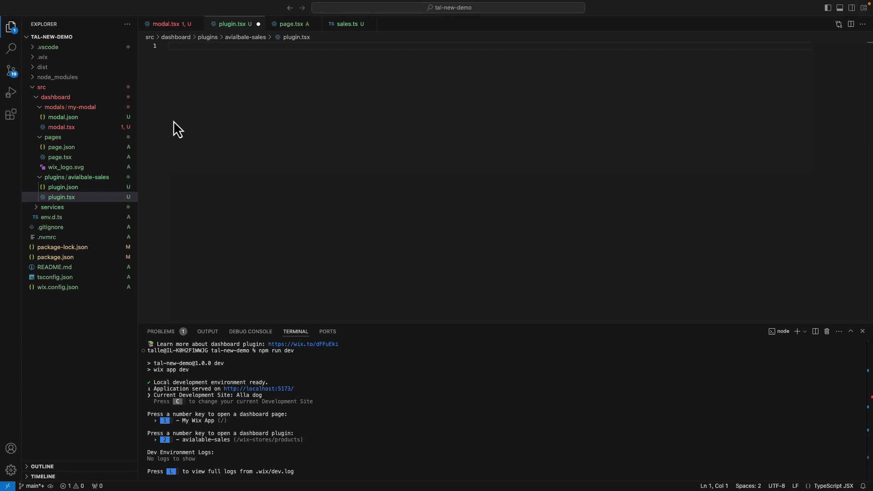
pyautogui.hotkey('ctrl', 'v')
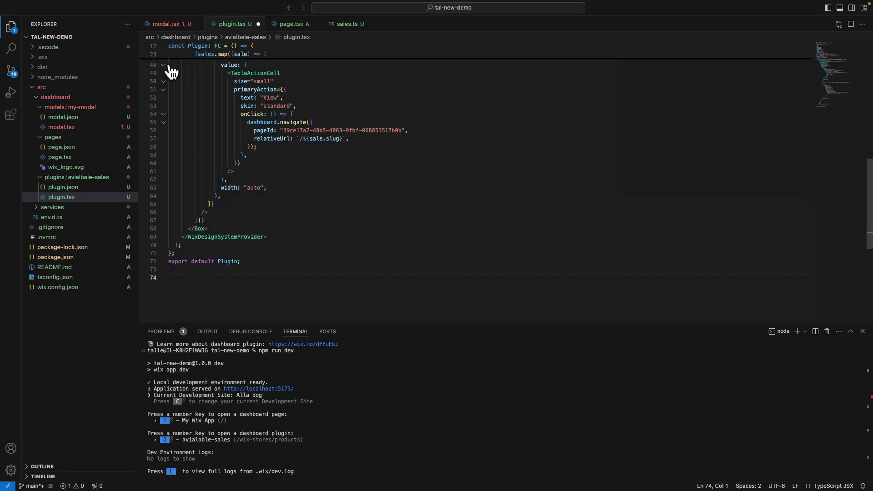
pyautogui.press('super+s')
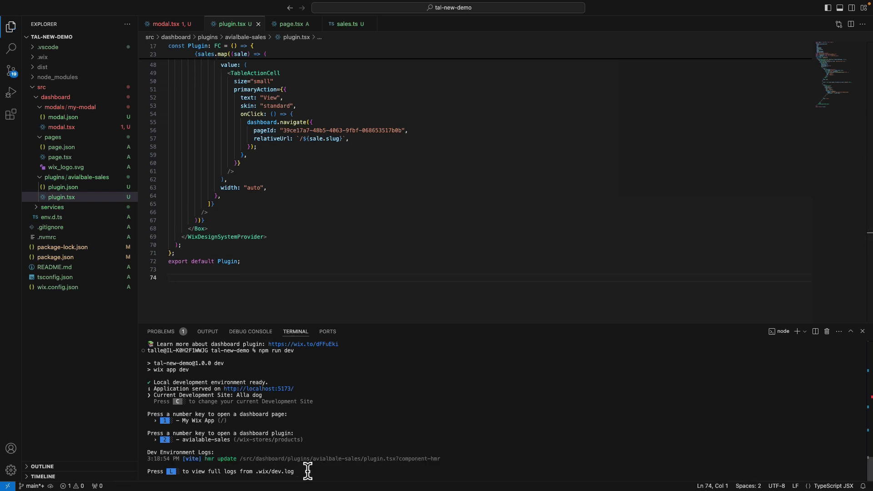
# - Stop the dev server and restart it with npm run dev
pyautogui.hotkey('ctrl', 'c')
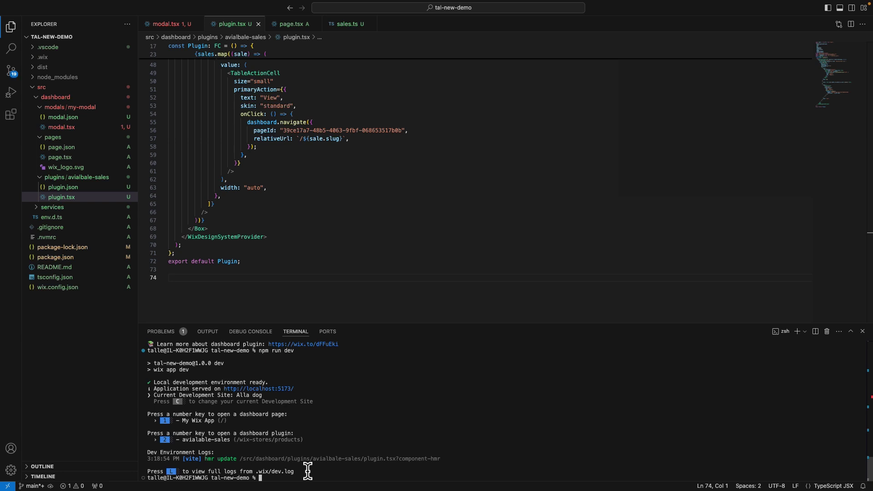
pyautogui.write('npm run dev')
pyautogui.press('Return')
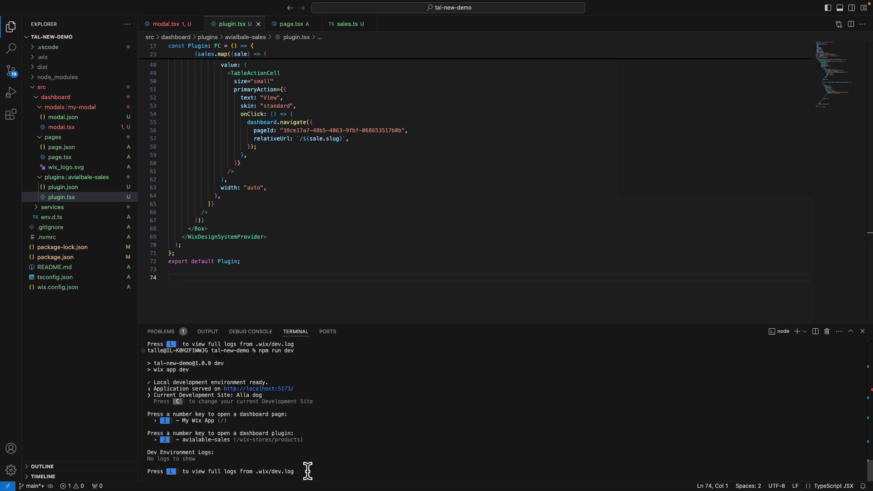
# - Show the Products page's Upcoming Sales table and open the Parrot pillow row's actions menu
pyautogui.press('2')
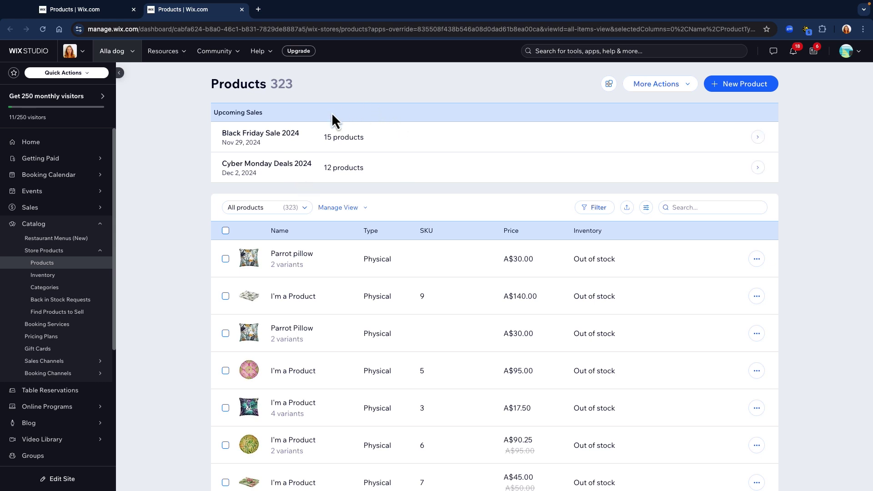
pyautogui.click(756, 258)
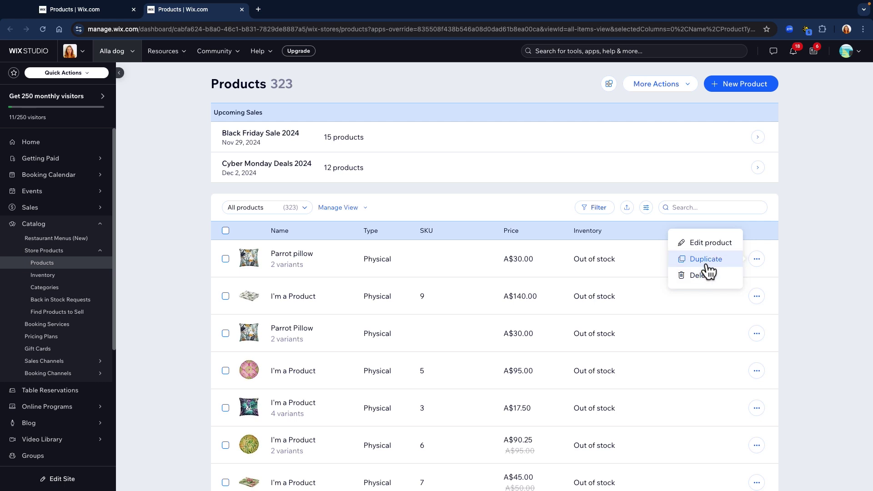
# - In VS Code, stop the dev server and run npm run generate
pyautogui.hotkey('ctrl', 'Right')
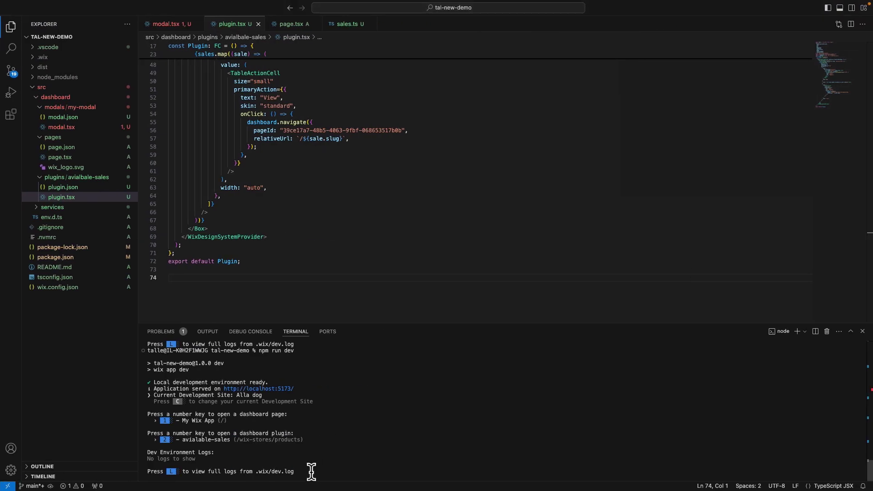
pyautogui.hotkey('ctrl', 'c')
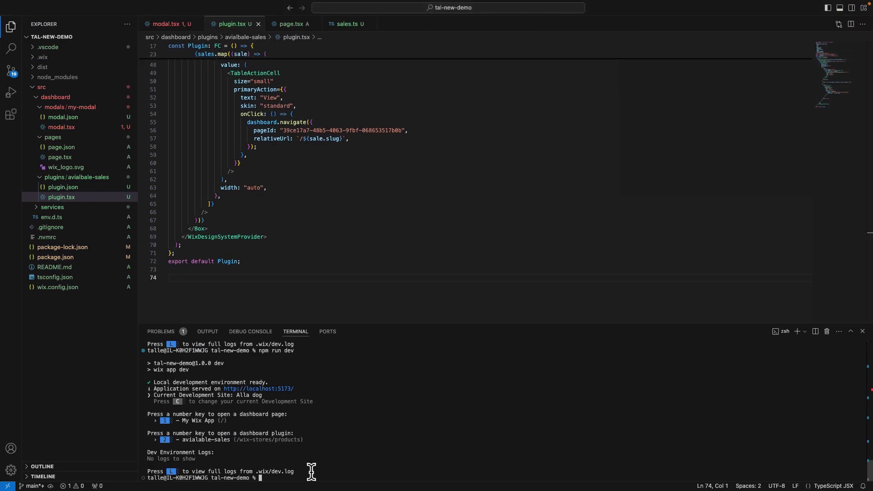
pyautogui.write('npm run dev')
pyautogui.press('BackSpace')
pyautogui.press('BackSpace')
pyautogui.press('BackSpace')
pyautogui.write('generate')
pyautogui.press('Return')
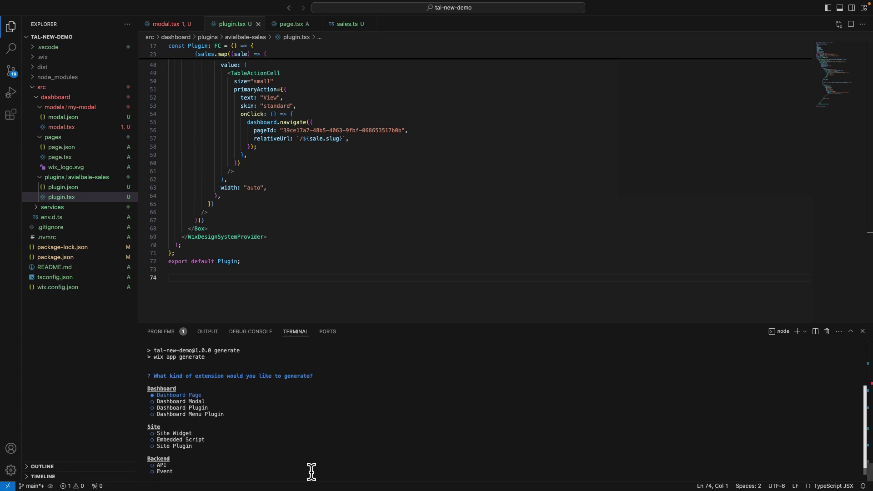
# - Choose Dashboard Menu Plugin for the Products Page product more-actions menu slot
pyautogui.press('Down')
pyautogui.press('Down')
pyautogui.press('Down')
pyautogui.press('Return')
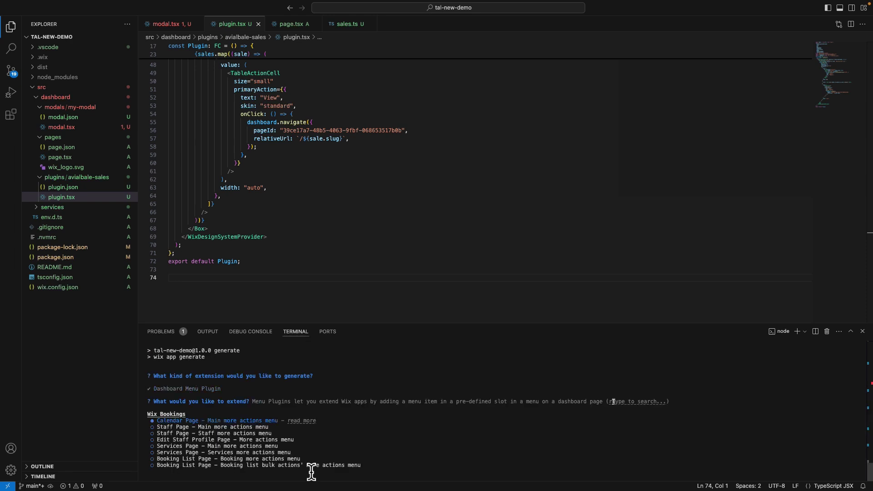
pyautogui.press('Down')
pyautogui.press('Down')
pyautogui.press('Down')
pyautogui.press('Down')
pyautogui.press('Down')
pyautogui.press('Down')
pyautogui.press('Down')
pyautogui.press('Down')
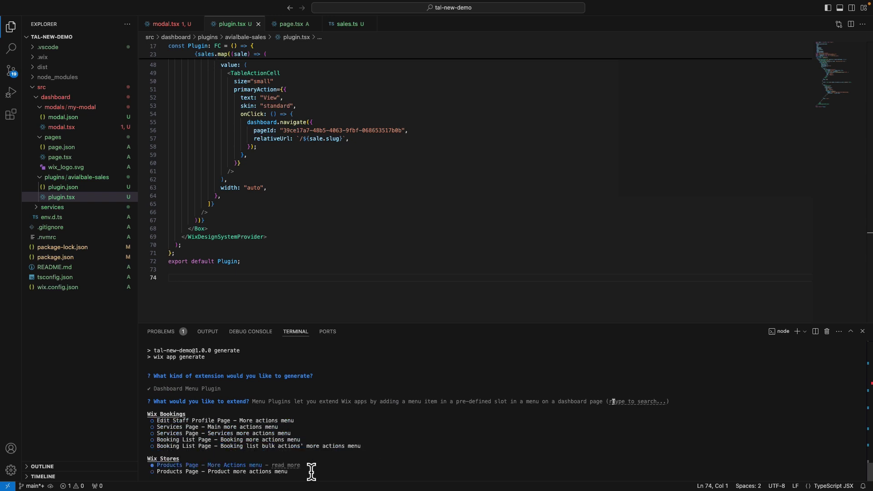
pyautogui.press('Down')
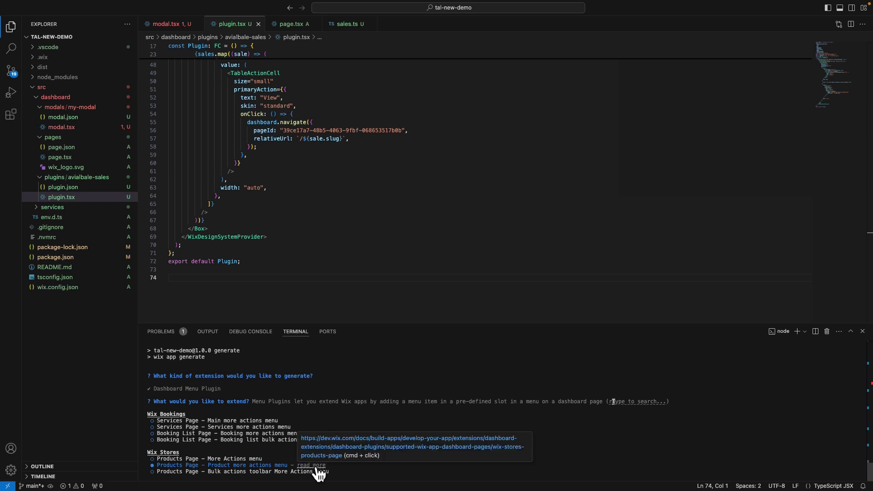
pyautogui.press('Return')
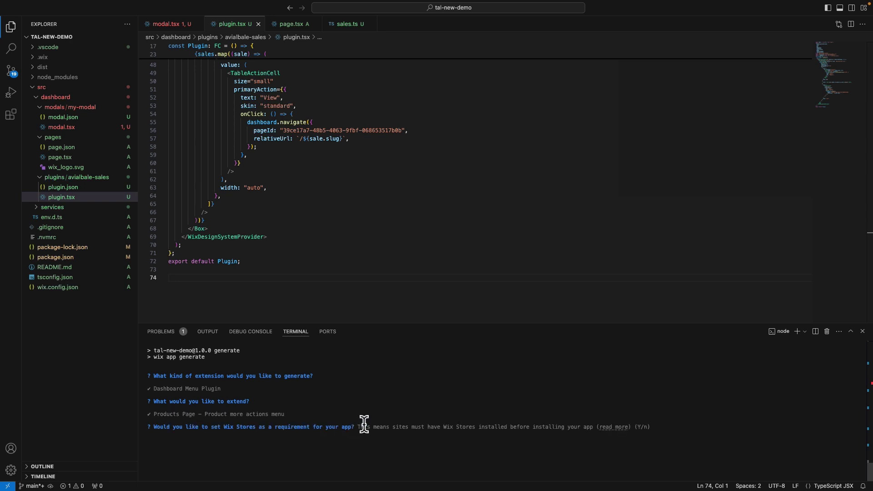
# - Require Wix Stores and set the menu action to open My Modal
pyautogui.press('Return')
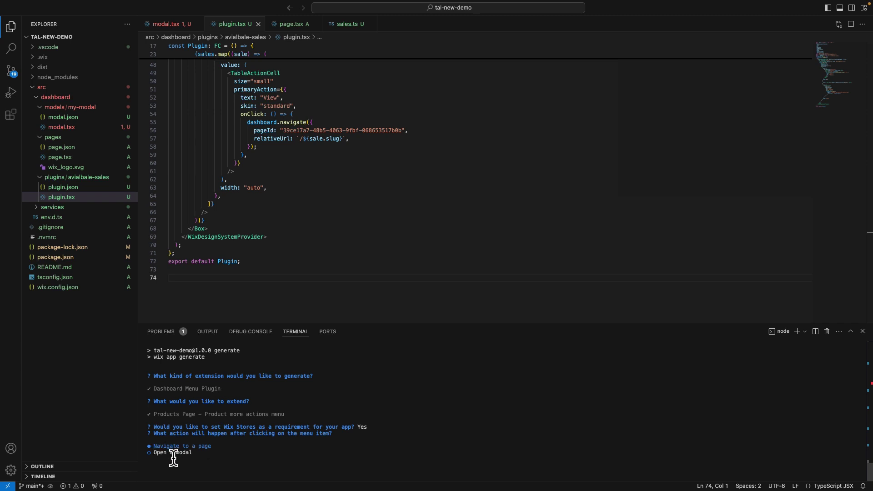
pyautogui.press('Down')
pyautogui.press('Return')
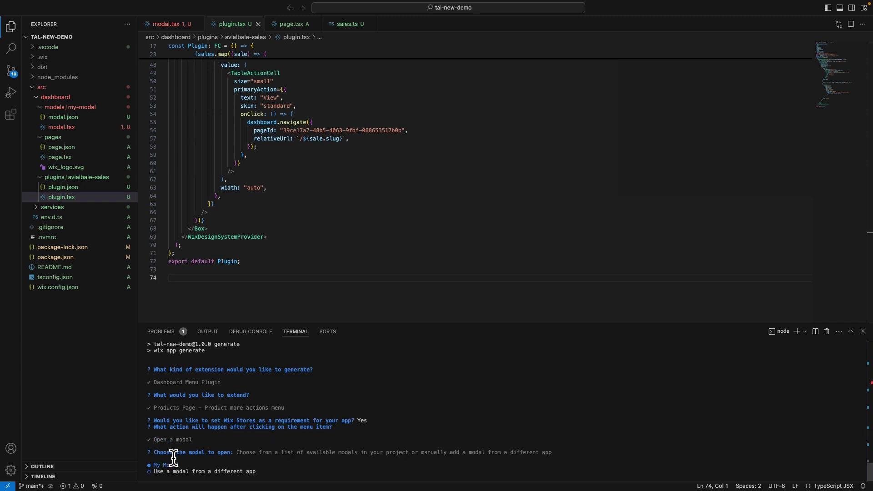
pyautogui.press('Return')
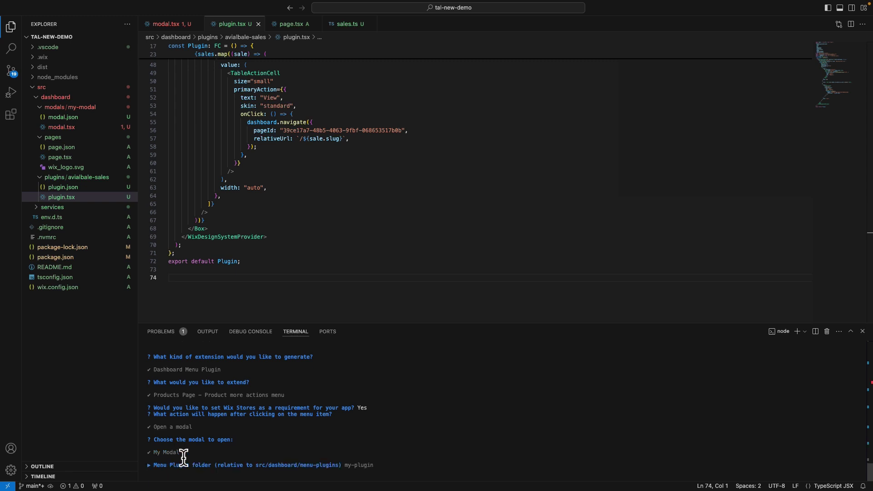
# - Name the plugin folder and title add-to-sale to generate the plugin
pyautogui.moveTo(344, 465); pyautogui.dragTo(381, 461)
pyautogui.write('add-to-sale')
pyautogui.press('Return')
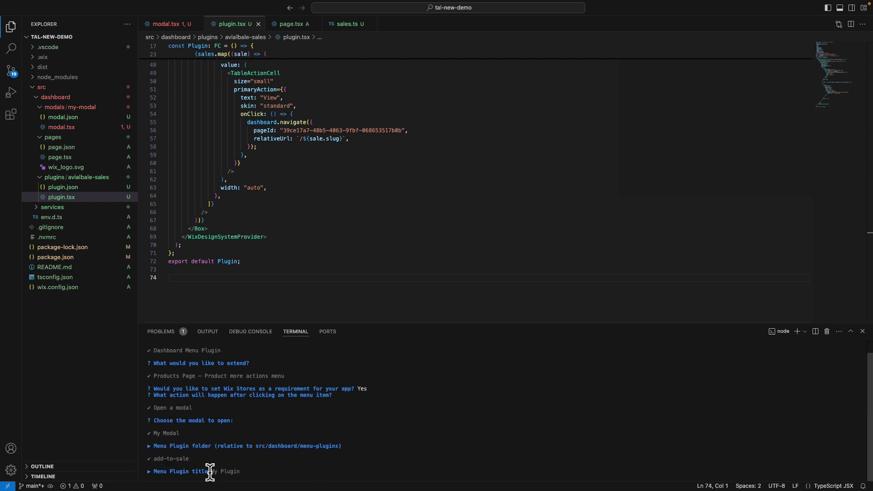
pyautogui.moveTo(210, 472); pyautogui.dragTo(246, 471)
pyautogui.write('add-to-sale')
pyautogui.press('Return')
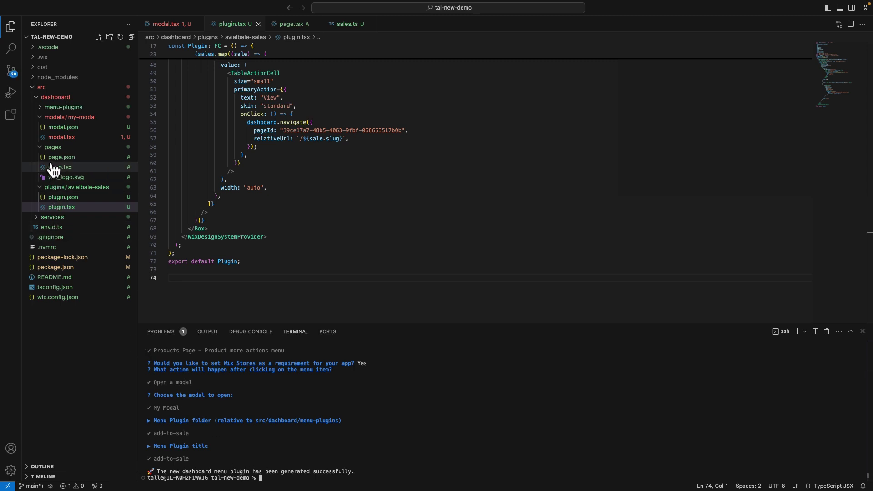
# - Review add-to-sale's plugin.json title, Sparkles iconKey and openModal componentId
pyautogui.click(43, 108)
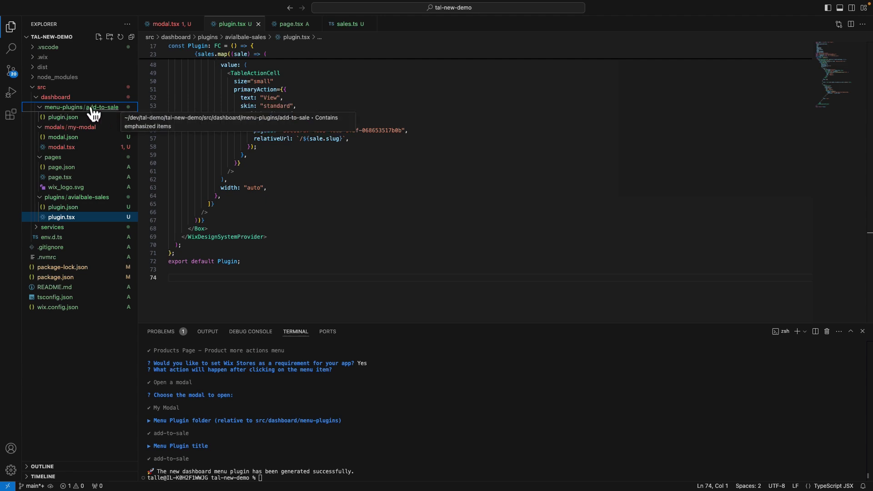
pyautogui.click(64, 119)
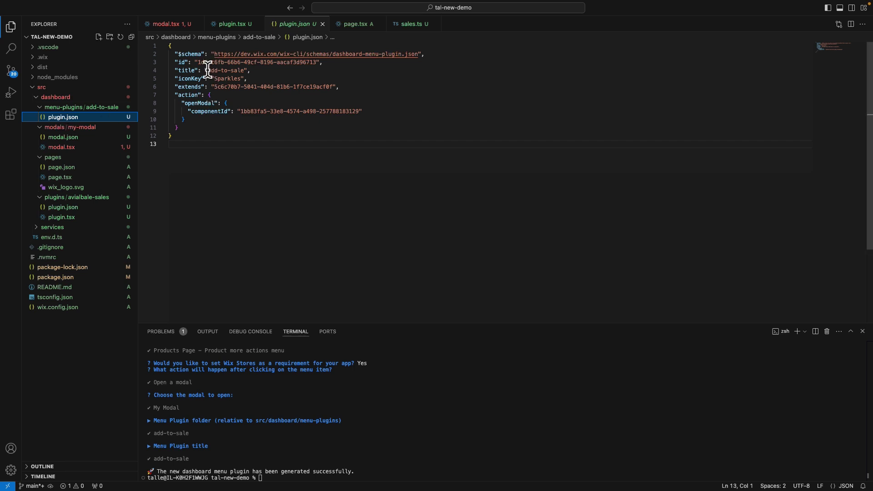
pyautogui.moveTo(228, 79)
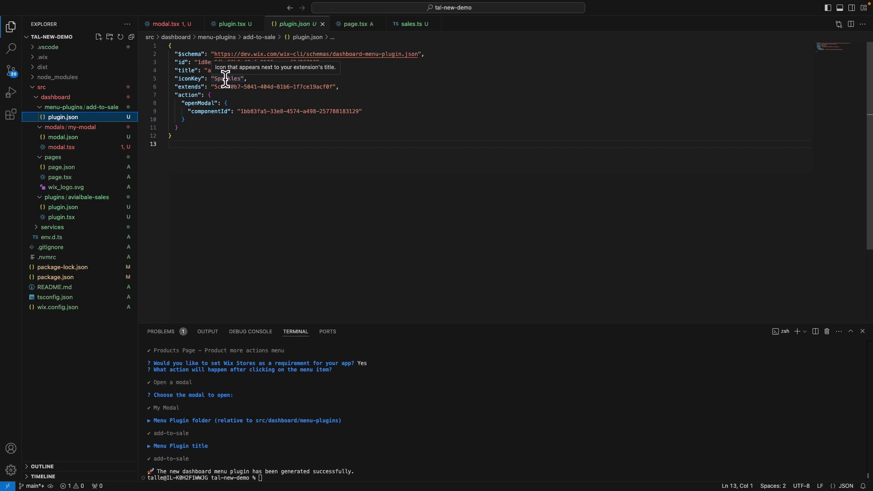
pyautogui.moveTo(243, 114)
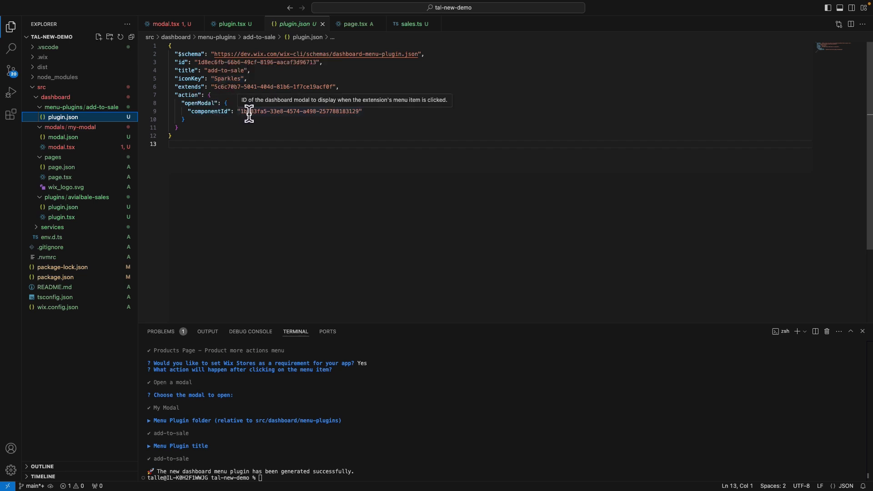
pyautogui.click(267, 476)
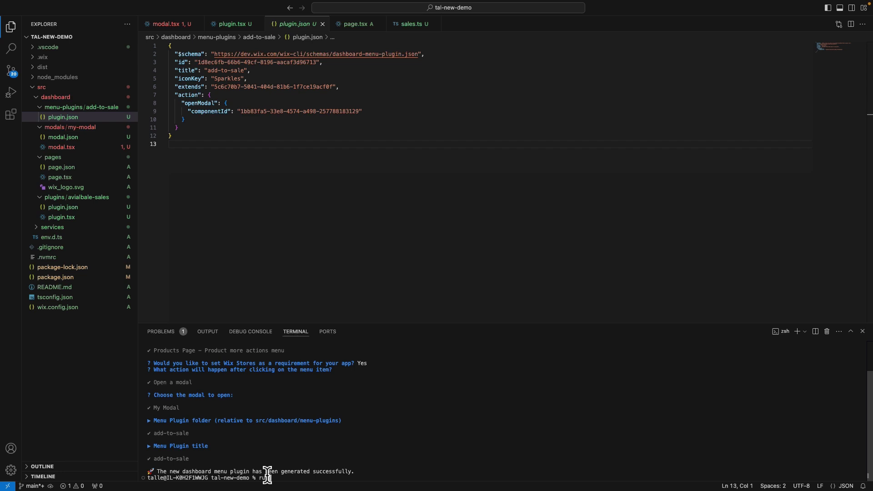
# - Clear the terminal line and run npm run dev
pyautogui.press('BackSpace')
pyautogui.press('BackSpace')
pyautogui.write('npm run dev')
pyautogui.press('Return')
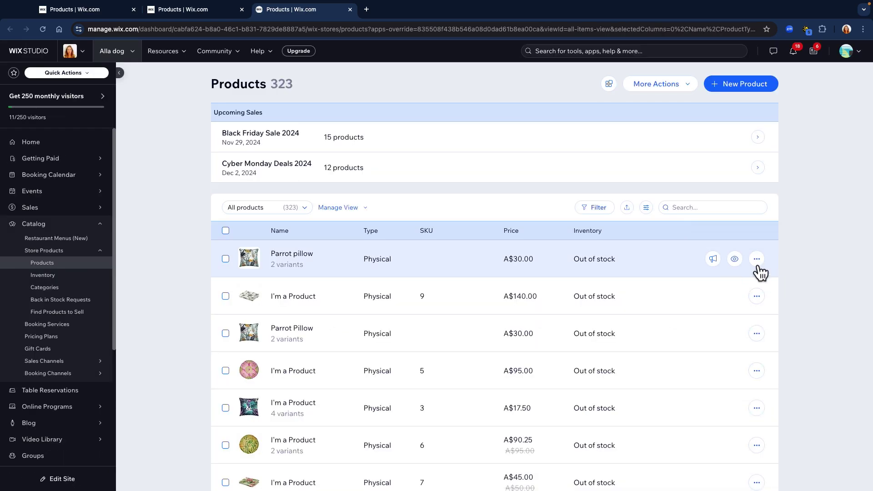
# - Open the Parrot pillow row's actions menu to look for the add-to-sale item
pyautogui.click(756, 258)
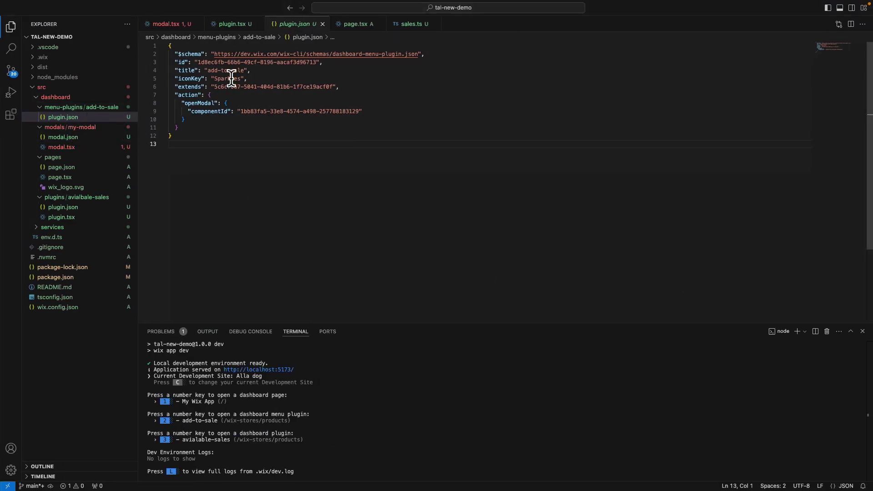
# - Change the menu plugin's title in plugin.json to 'Add to sale'
pyautogui.moveTo(208, 71); pyautogui.dragTo(244, 72)
pyautogui.write('Add to sale')
pyautogui.click(217, 219)
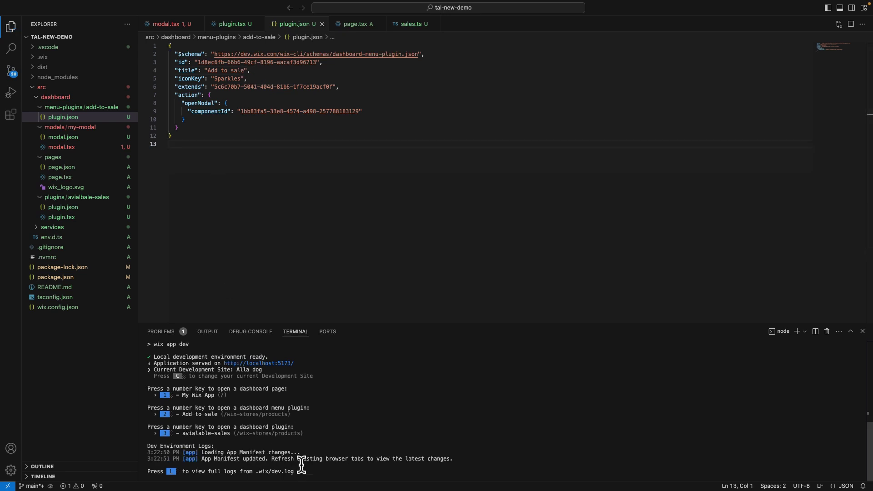
# - Stop the dev server and rerun npm run dev
pyautogui.hotkey('ctrl', 'c')
pyautogui.write('npm run dev')
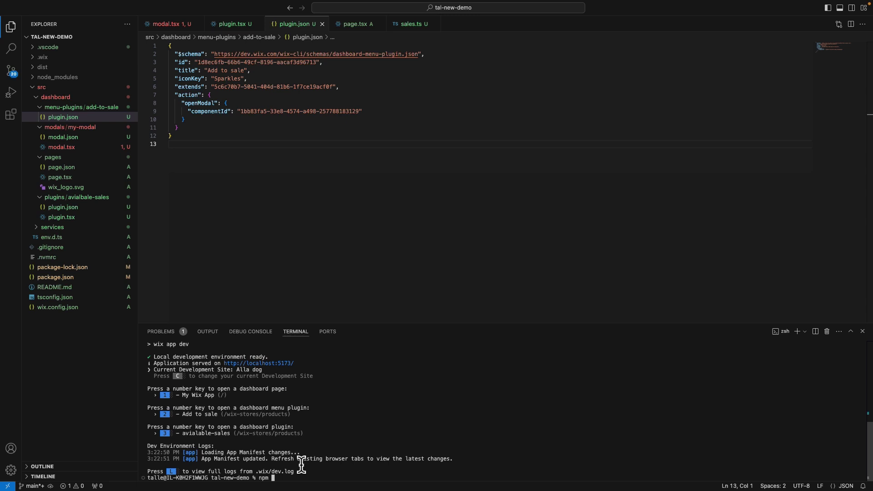
pyautogui.press('Return')
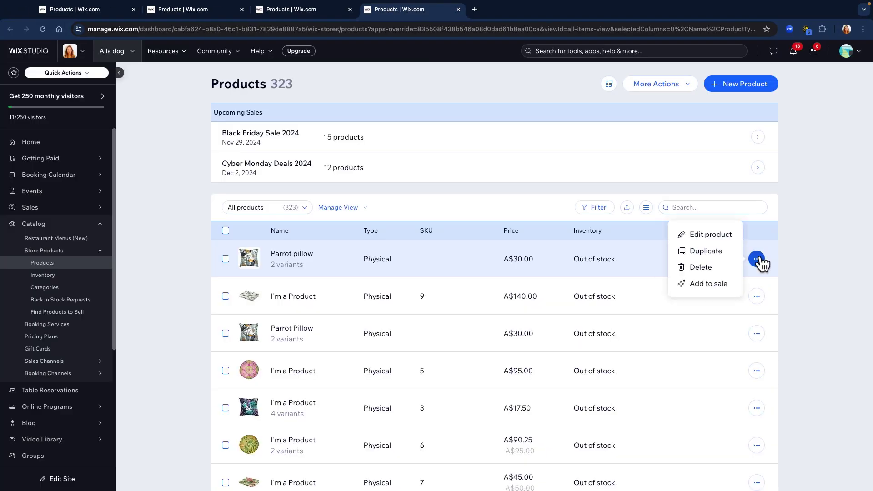
# - Open Add to sale from Parrot pillow's menu, tick Black Friday Sale 2024, and select the product name
pyautogui.click(706, 288)
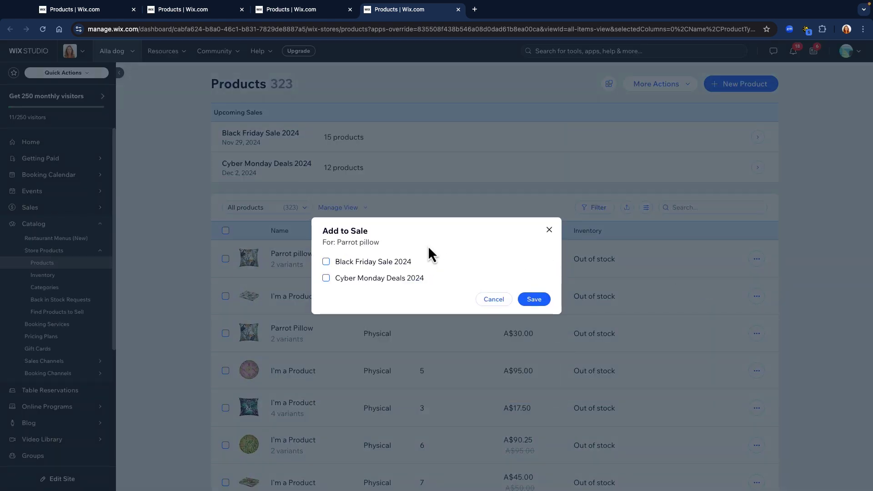
pyautogui.click(336, 267)
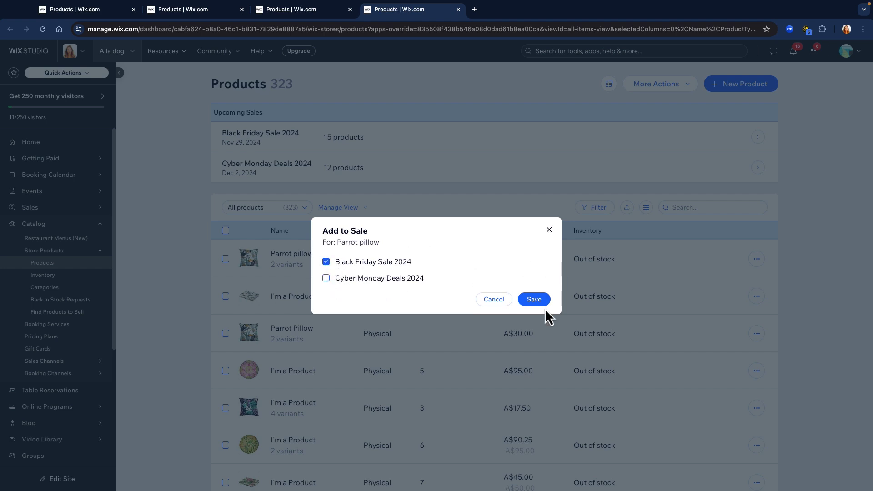
pyautogui.tripleClick(362, 240)
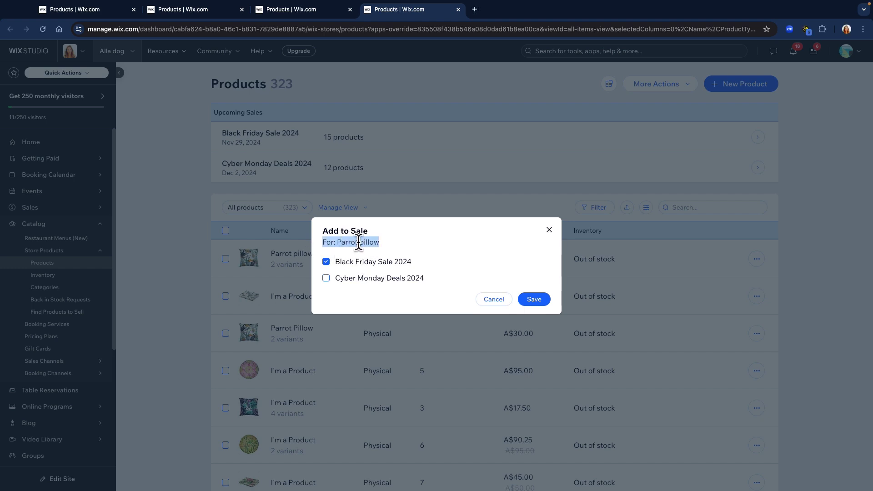
# - Review modal.tsx under modals/my-modal, highlighting productName and its '${productName} added to sales!' toast
pyautogui.hotkey('ctrl', 'Right')
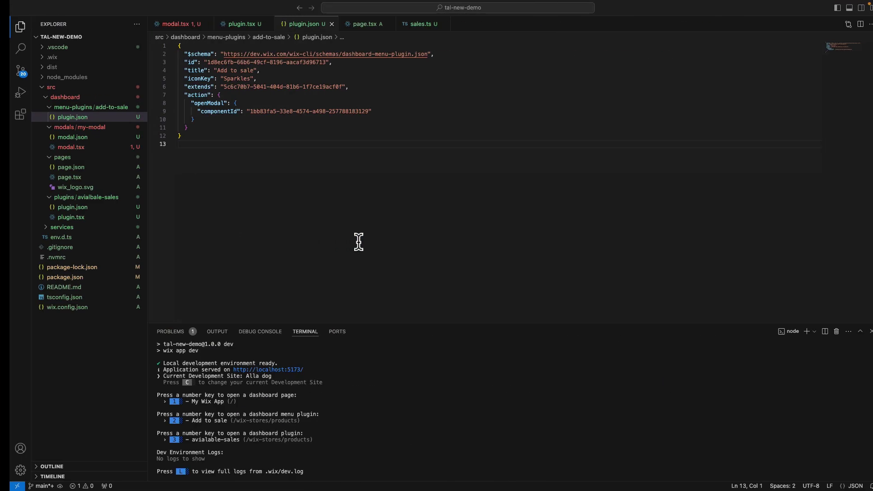
pyautogui.click(77, 148)
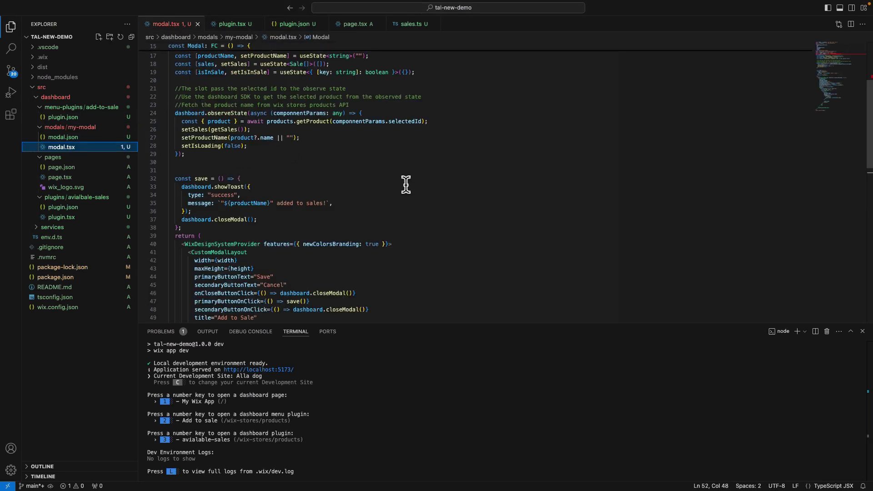
pyautogui.scroll(2, 413, 188)
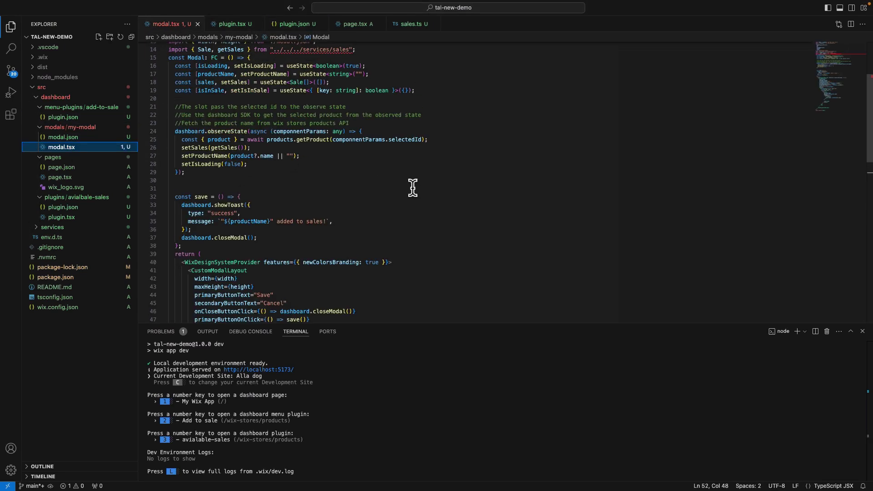
pyautogui.scroll(2, 412, 188)
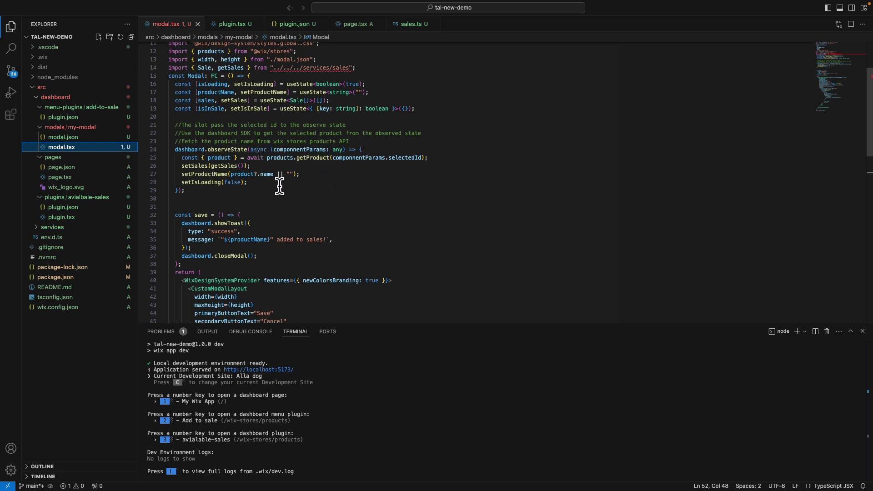
pyautogui.scroll(-2, 280, 185)
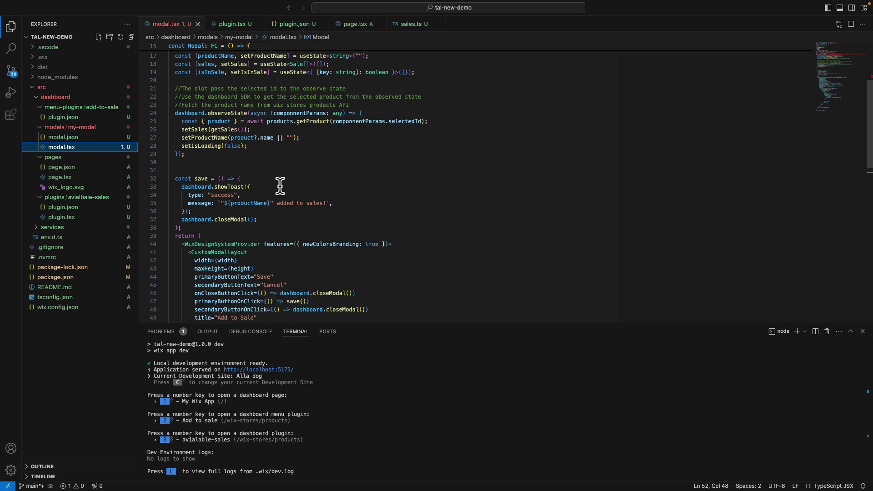
pyautogui.doubleClick(232, 202)
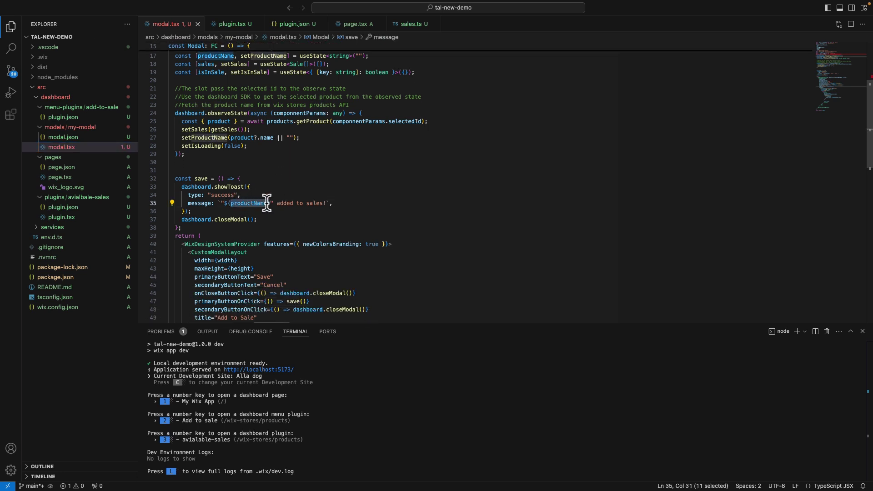
pyautogui.click(403, 186)
pyautogui.click(401, 237)
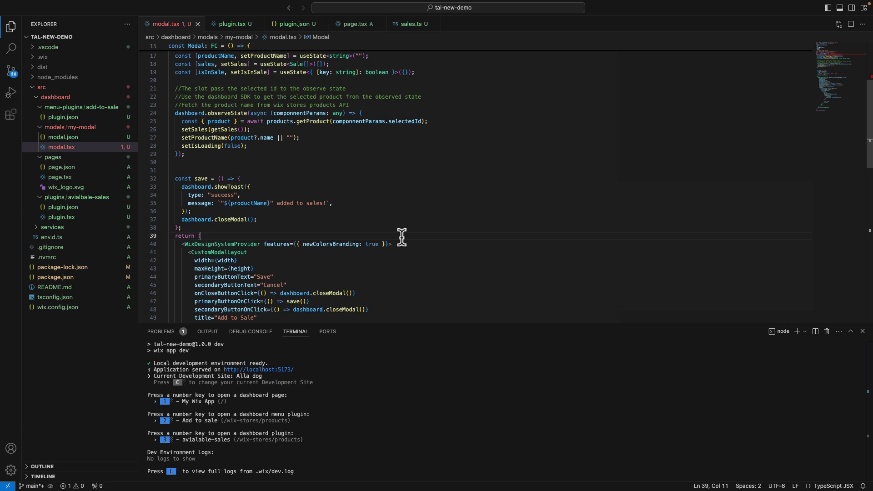
pyautogui.scroll(3, 402, 237)
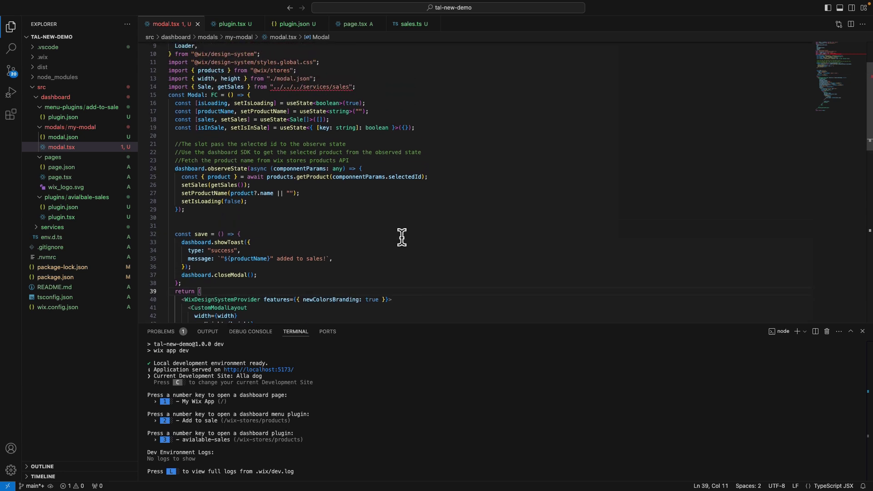
# - Return to the Products dashboard and show Parrot pillow's actions list containing Add to sale
pyautogui.hotkey('ctrl', 'Left')
pyautogui.click(757, 260)
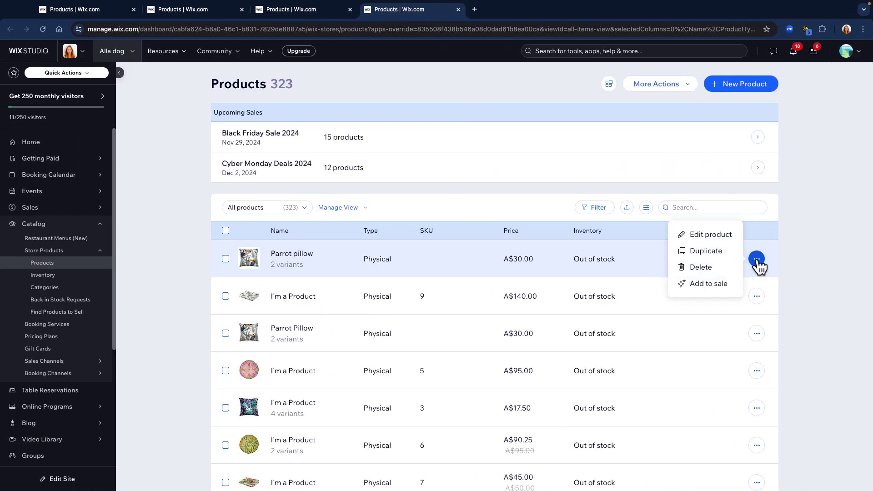